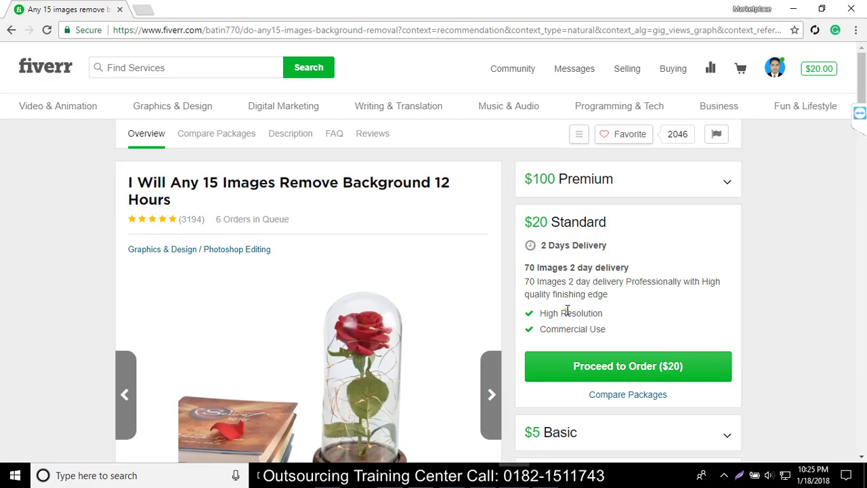
# Browse the background-removal gig's sample gallery through the next three samples.
pyautogui.moveTo(259, 185); pyautogui.dragTo(435, 210)
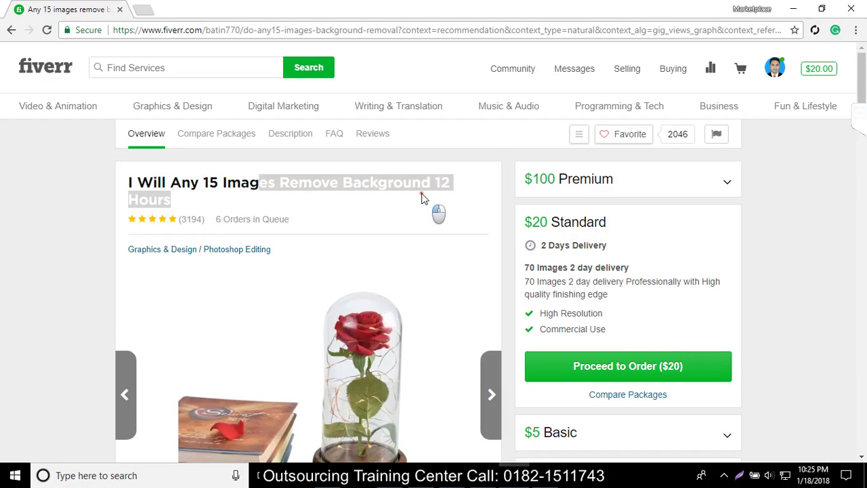
pyautogui.scroll(-2, 424, 199)
pyautogui.scroll(-2, 421, 203)
pyautogui.scroll(2, 422, 226)
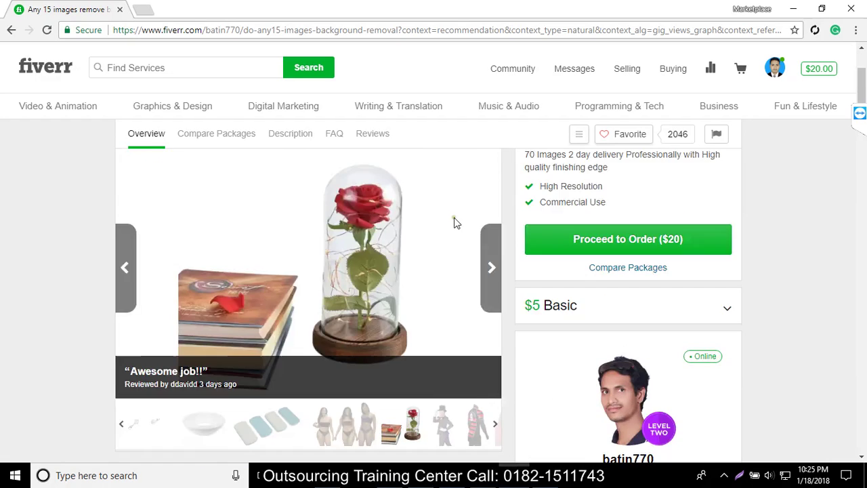
pyautogui.click(491, 264)
pyautogui.click(491, 264)
pyautogui.click(491, 264)
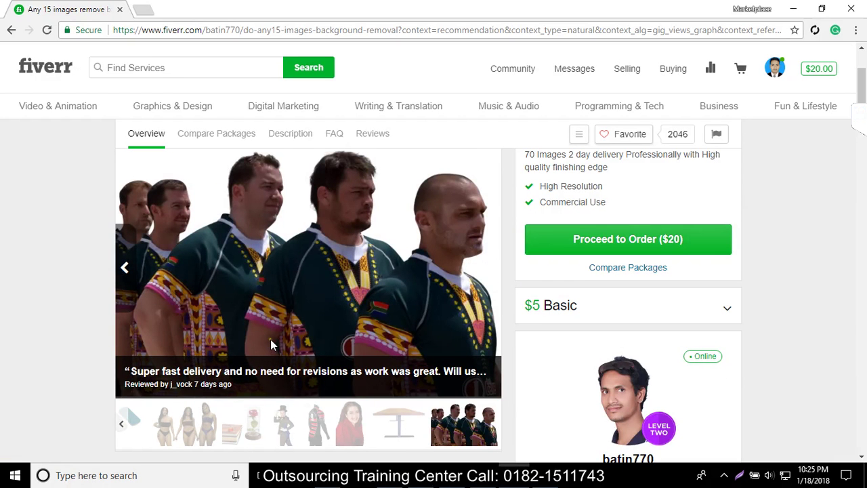
pyautogui.scroll(-5, 327, 345)
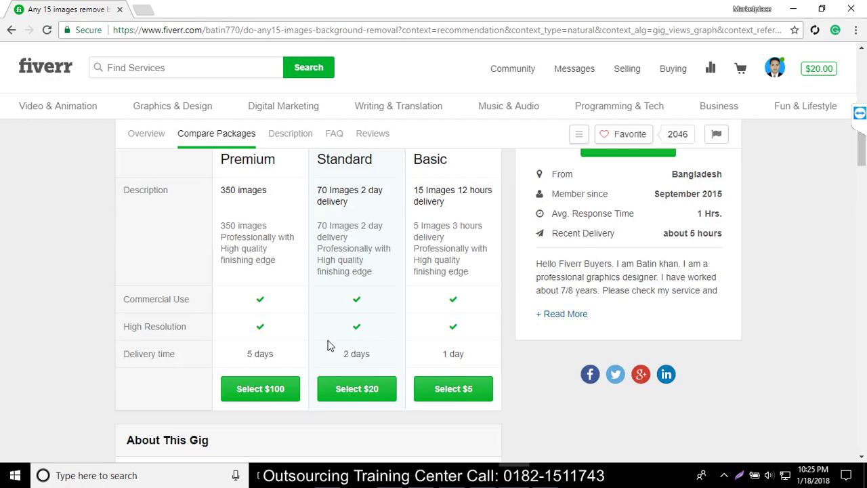
pyautogui.scroll(1, 327, 345)
# Highlight the $100 Premium, Standard and Basic package details in Compare Packages.
pyautogui.moveTo(225, 289); pyautogui.dragTo(258, 290)
pyautogui.moveTo(261, 207); pyautogui.dragTo(218, 202)
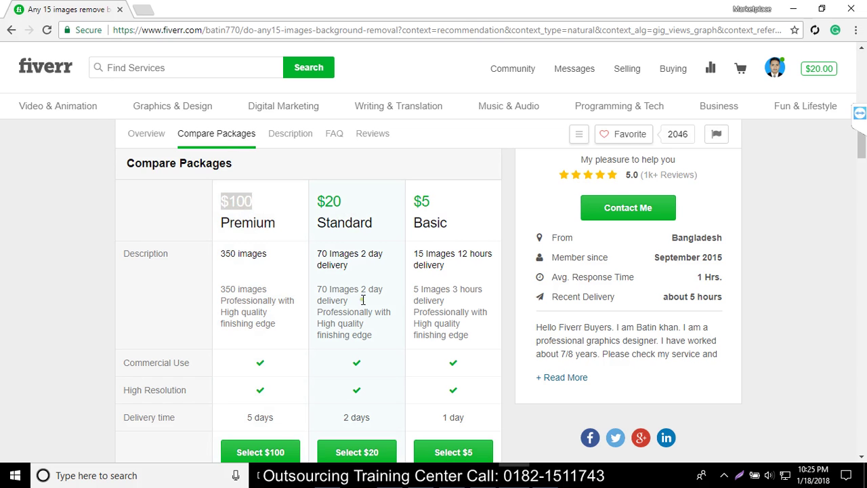
pyautogui.moveTo(323, 270); pyautogui.dragTo(332, 268)
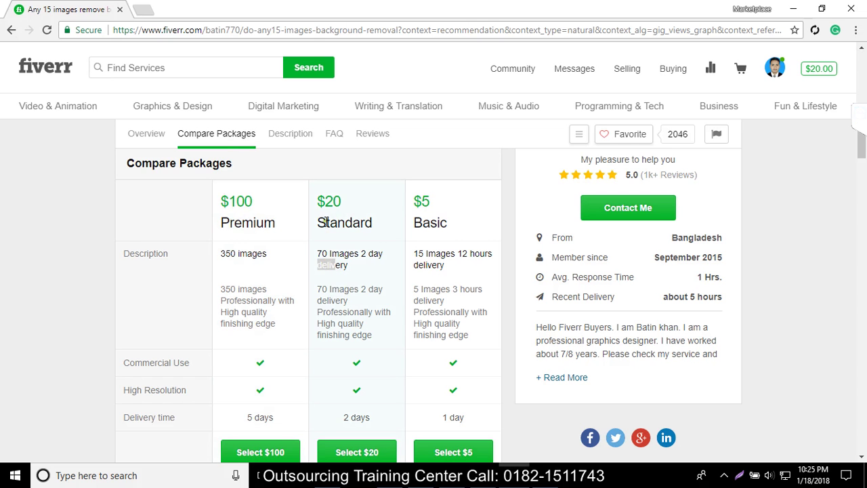
pyautogui.moveTo(464, 274); pyautogui.dragTo(418, 253)
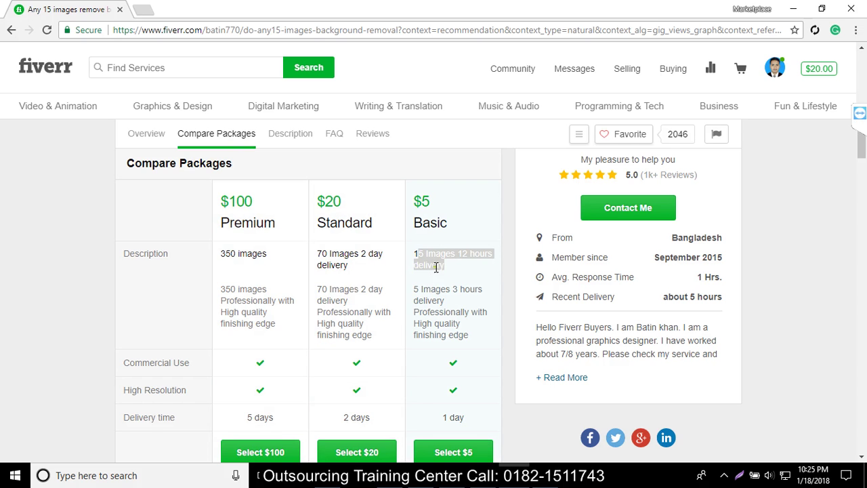
pyautogui.click(359, 282)
# Scroll down through the FAQ and select the 3194 review count.
pyautogui.scroll(-3, 347, 317)
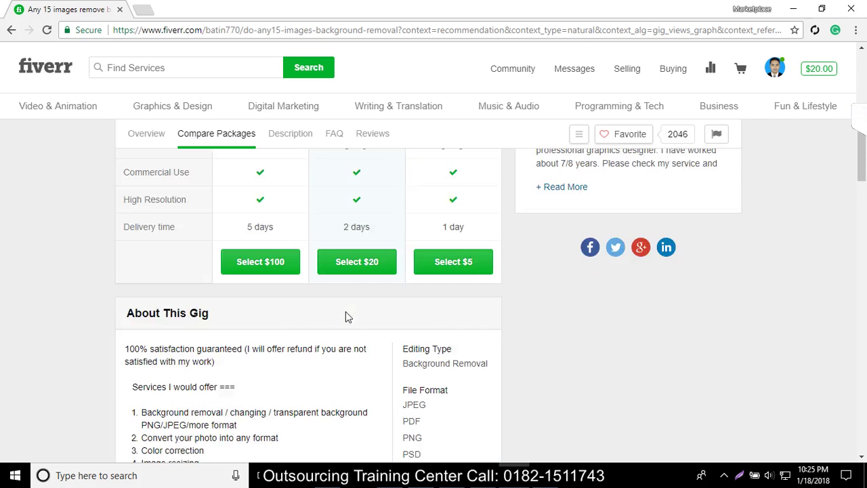
pyautogui.scroll(-4, 345, 317)
pyautogui.scroll(-5, 327, 325)
pyautogui.scroll(-1, 321, 326)
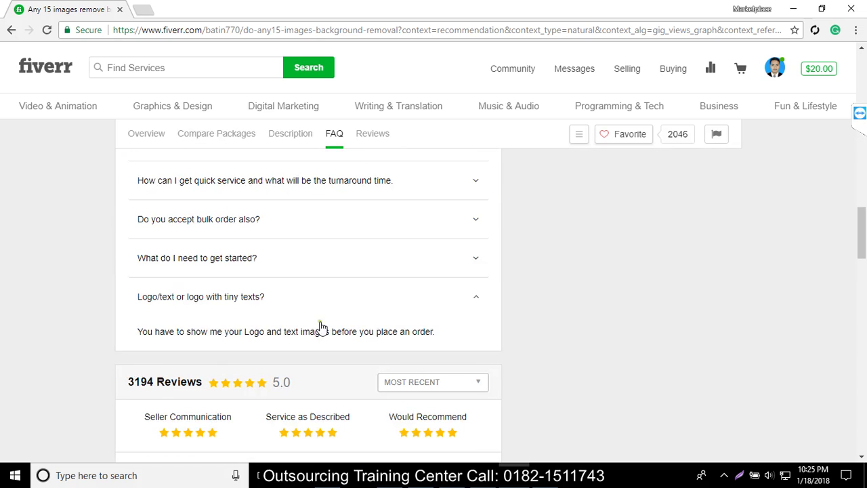
pyautogui.doubleClick(139, 383)
pyautogui.hotkey('ctrl', 'c')
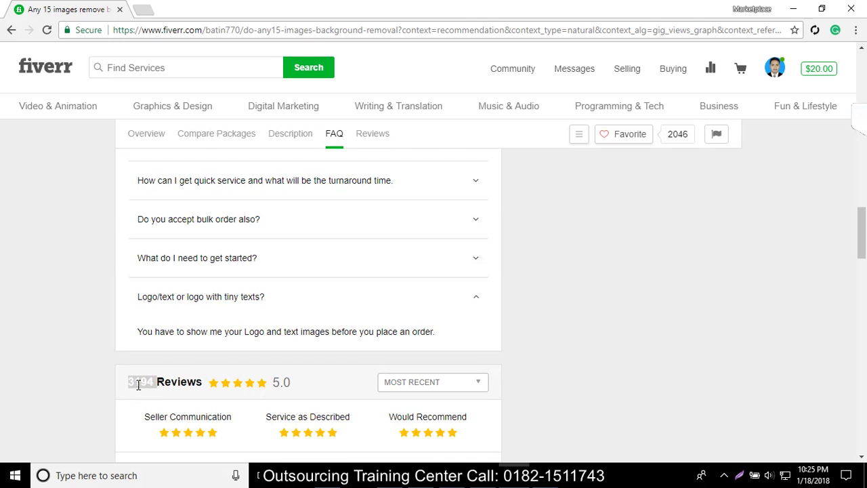
# Launch Windows Calculator by searching 'cal' and paste in 3194.
pyautogui.click(213, 485)
pyautogui.write('cal')
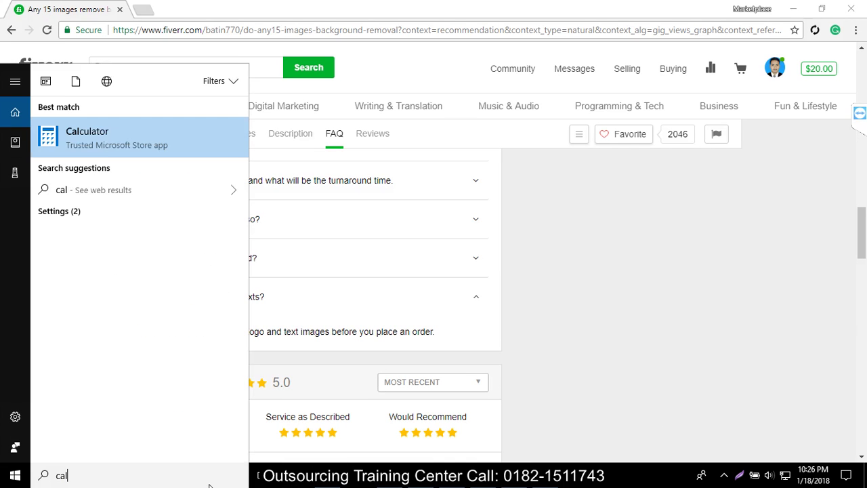
pyautogui.click(121, 141)
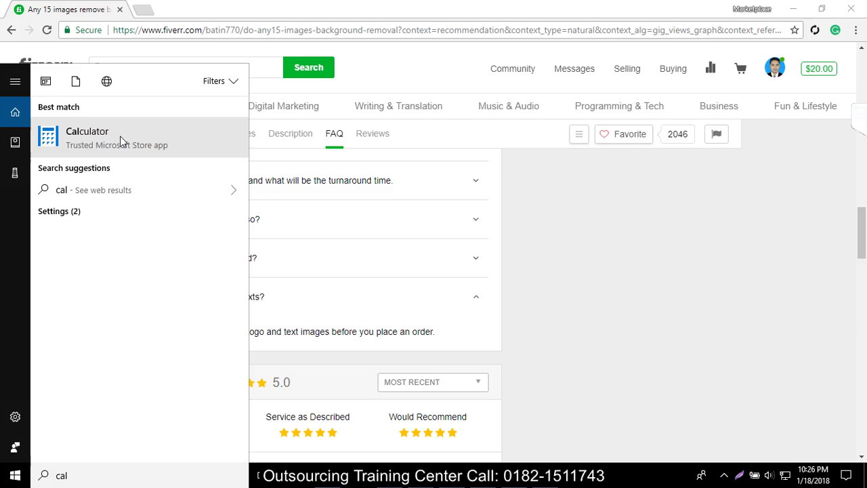
pyautogui.hotkey('ctrl', 'v')
# Multiply 3194 by 20 to get 63,880.
pyautogui.click(271, 318)
pyautogui.scroll(3, 402, 261)
pyautogui.scroll(3, 402, 264)
pyautogui.scroll(3, 333, 267)
pyautogui.scroll(3, 333, 268)
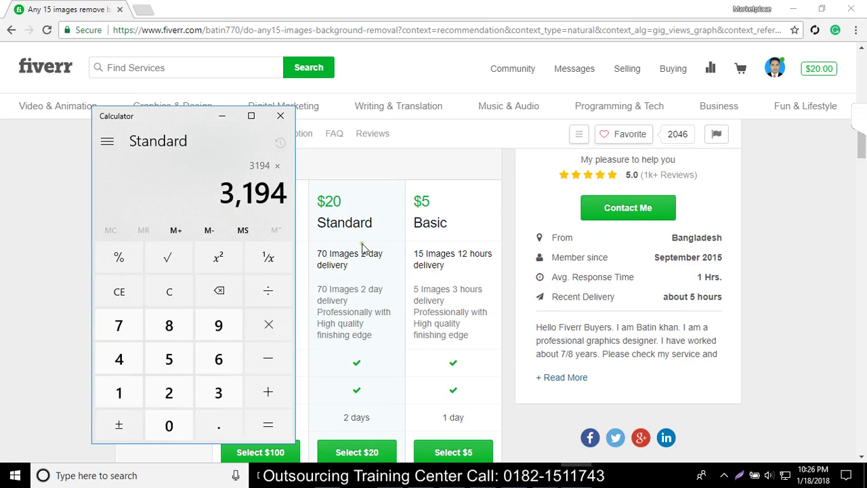
pyautogui.scroll(1, 362, 249)
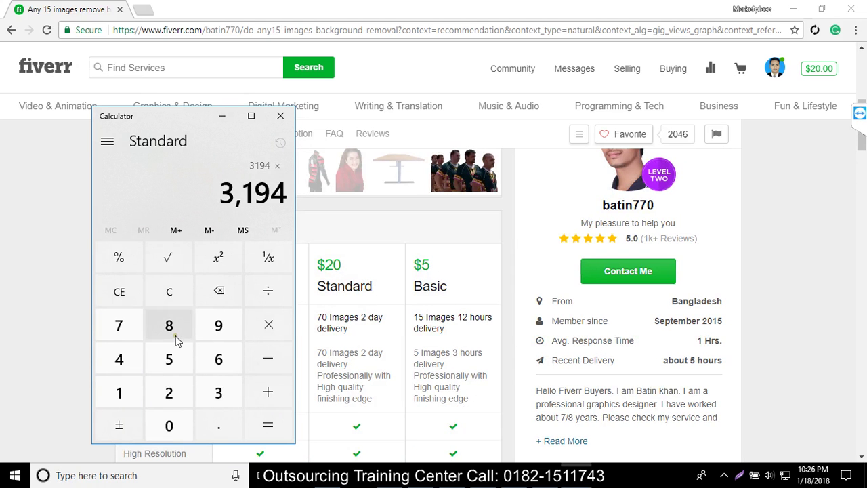
pyautogui.click(169, 393)
pyautogui.click(181, 425)
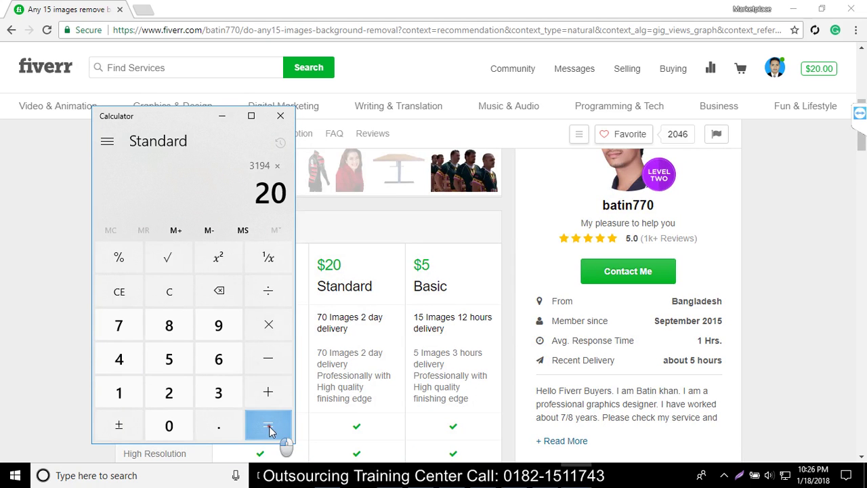
pyautogui.click(269, 425)
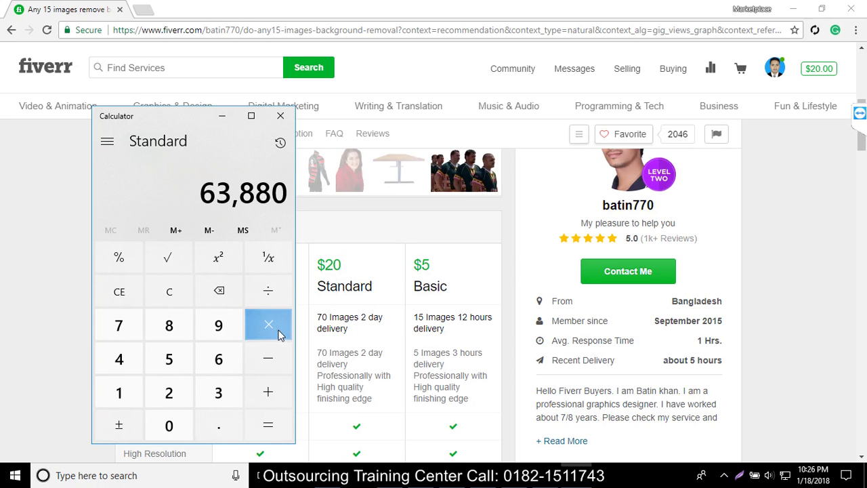
# Multiply 63,880 by 80 for 5,110,400, then minimize the Calculator.
pyautogui.click(274, 332)
pyautogui.click(179, 330)
pyautogui.click(190, 427)
pyautogui.click(256, 422)
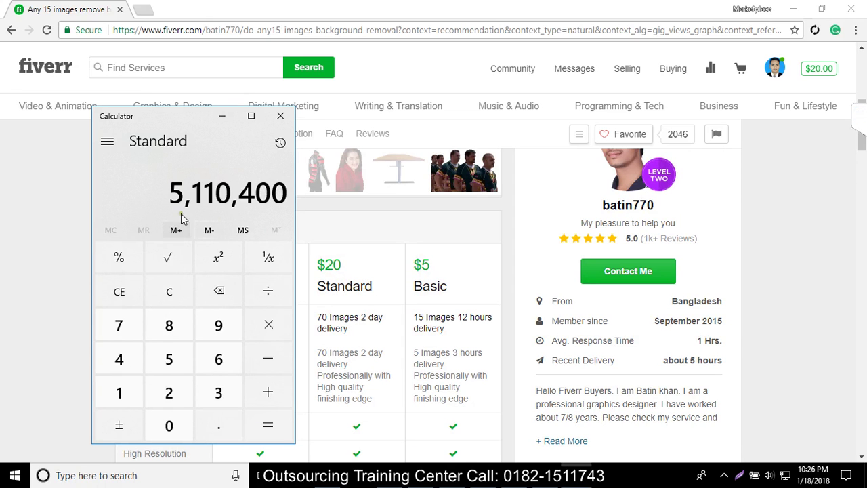
pyautogui.click(219, 119)
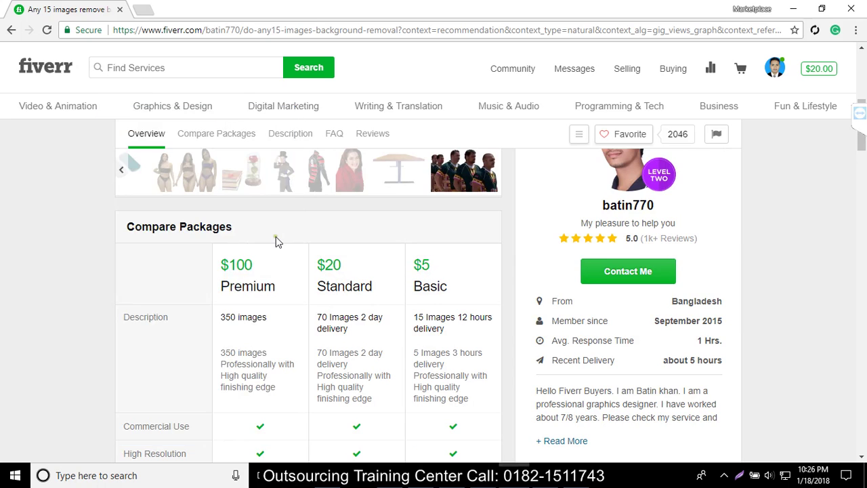
pyautogui.scroll(4, 275, 236)
pyautogui.scroll(3, 338, 264)
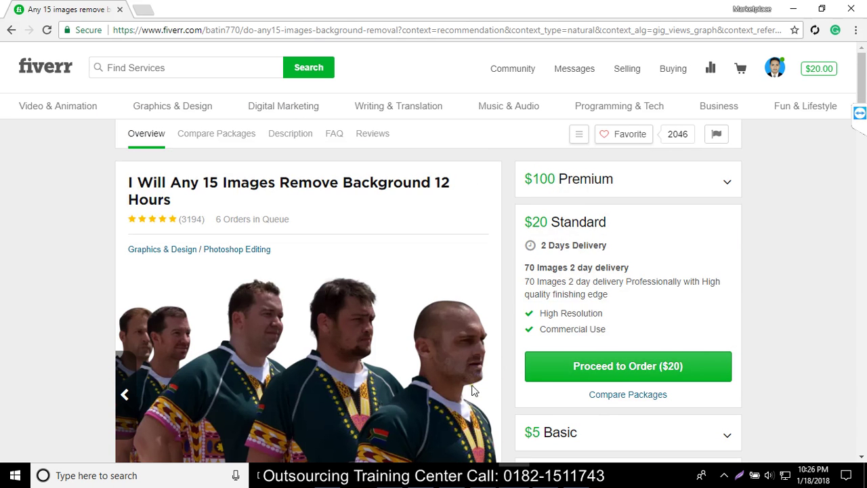
# In Photoshop, close the white.jpg document without saving changes.
pyautogui.click(451, 464)
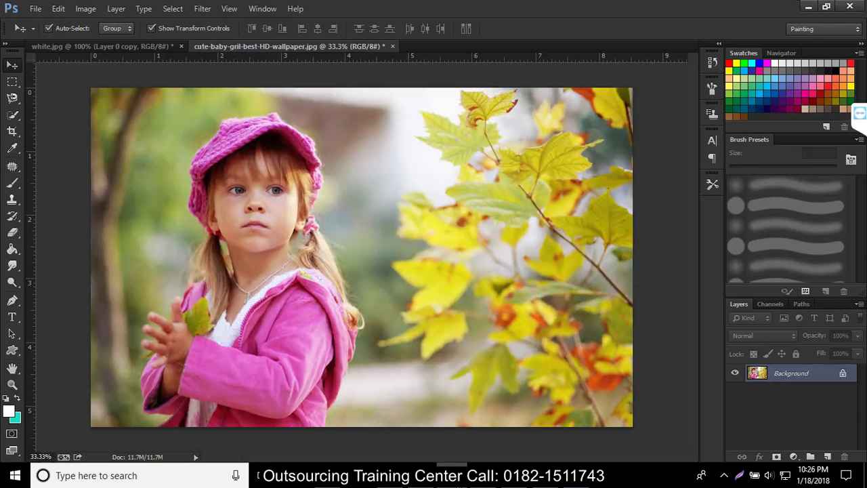
pyautogui.click(128, 45)
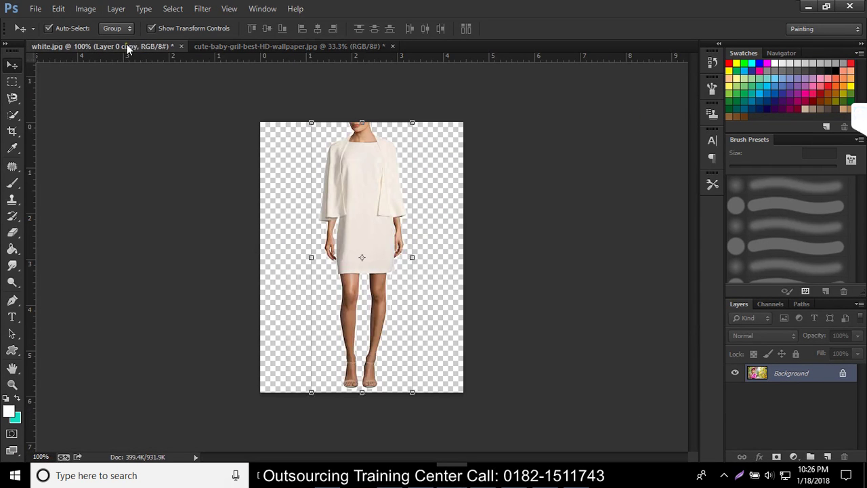
pyautogui.click(181, 46)
pyautogui.click(443, 188)
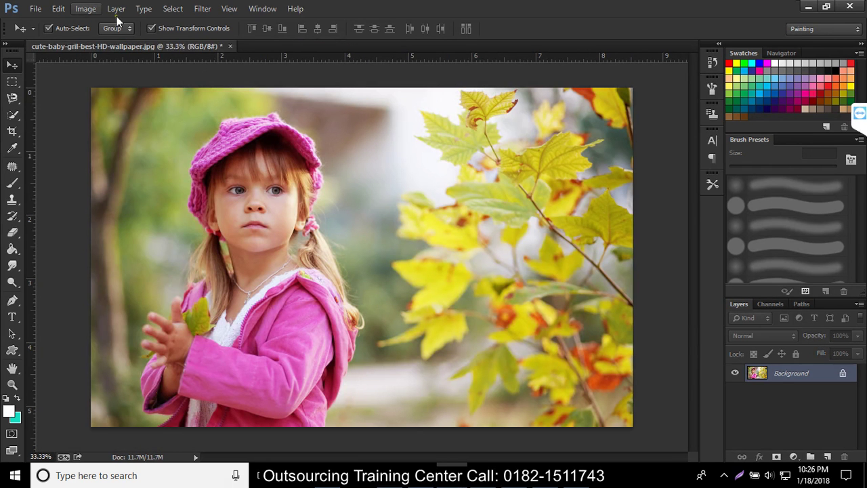
# Reopen white.jpg from the Downloads folder.
pyautogui.click(34, 10)
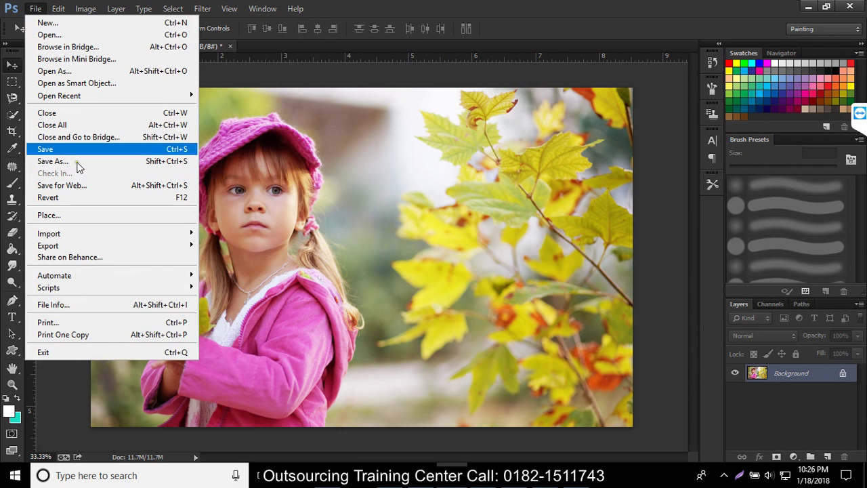
pyautogui.moveTo(59, 96)
pyautogui.click(60, 35)
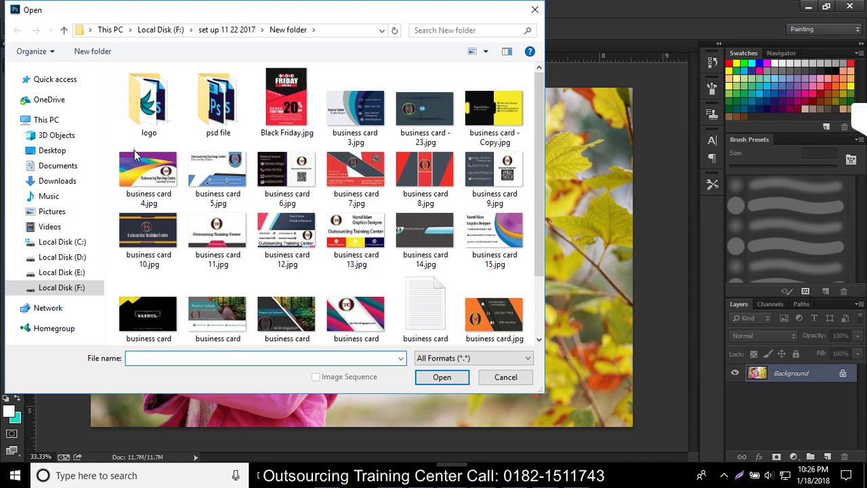
pyautogui.click(55, 180)
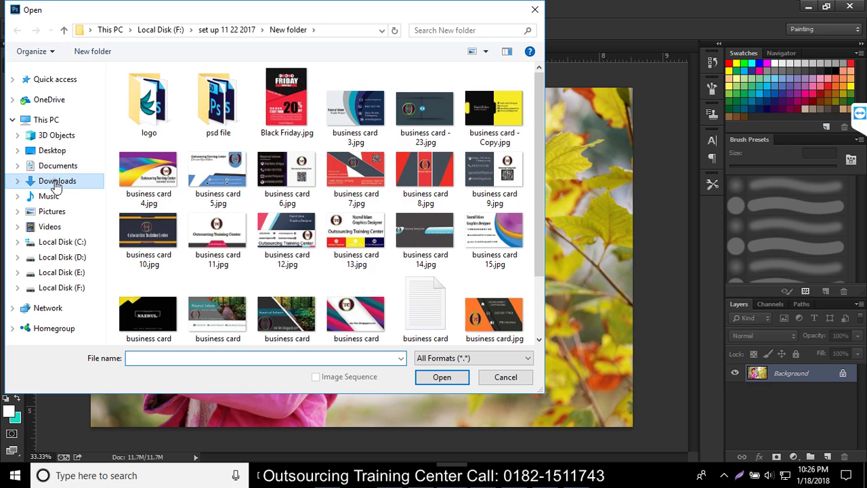
pyautogui.scroll(-3, 231, 206)
pyautogui.scroll(-2, 245, 221)
pyautogui.scroll(-3, 249, 237)
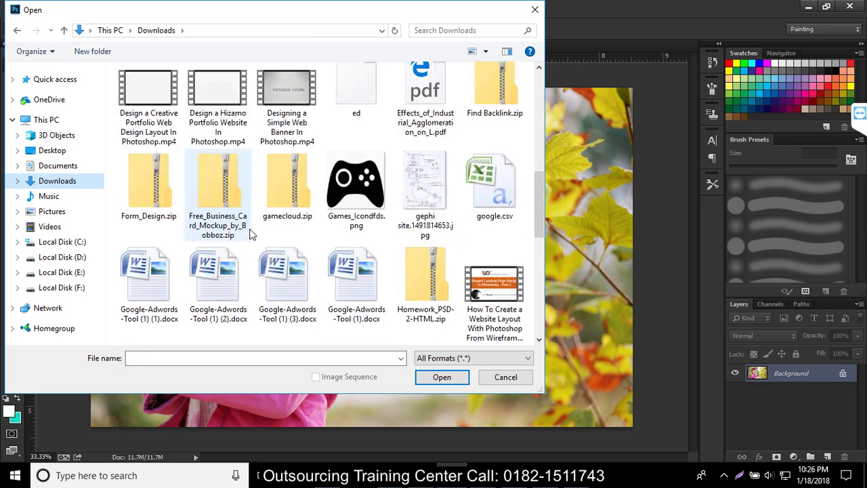
pyautogui.scroll(-3, 252, 242)
pyautogui.scroll(-3, 255, 242)
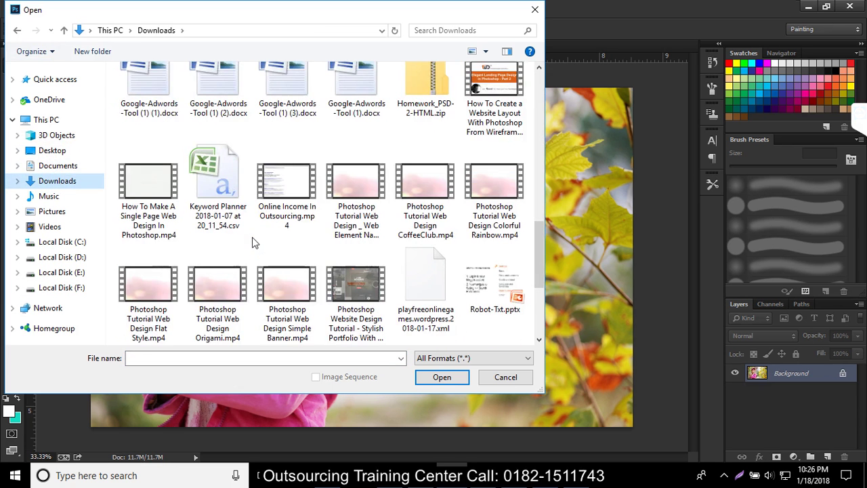
pyautogui.scroll(-3, 224, 245)
pyautogui.doubleClick(355, 203)
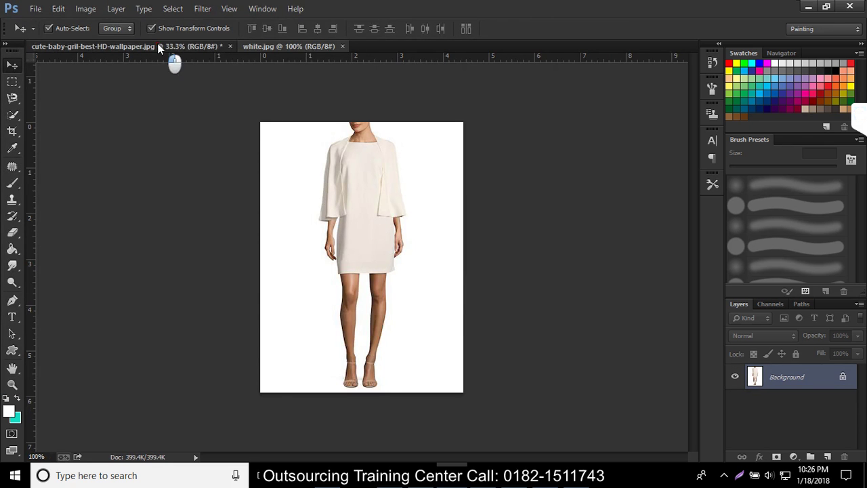
pyautogui.click(167, 48)
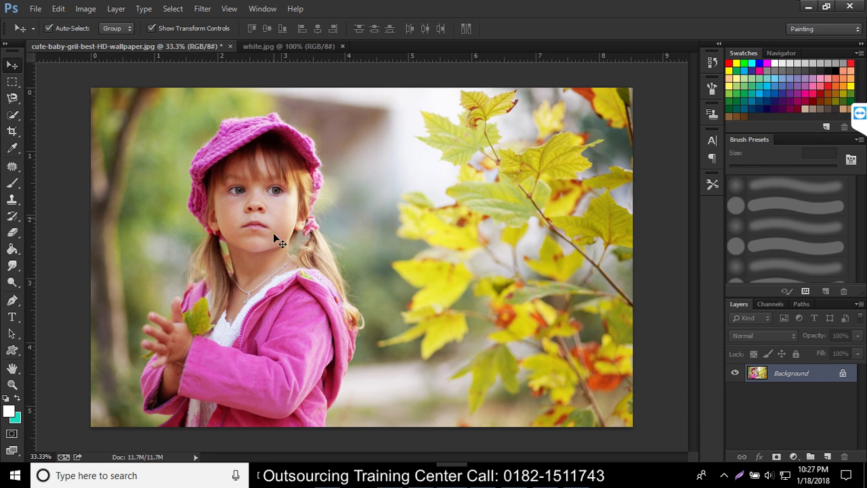
pyautogui.click(280, 45)
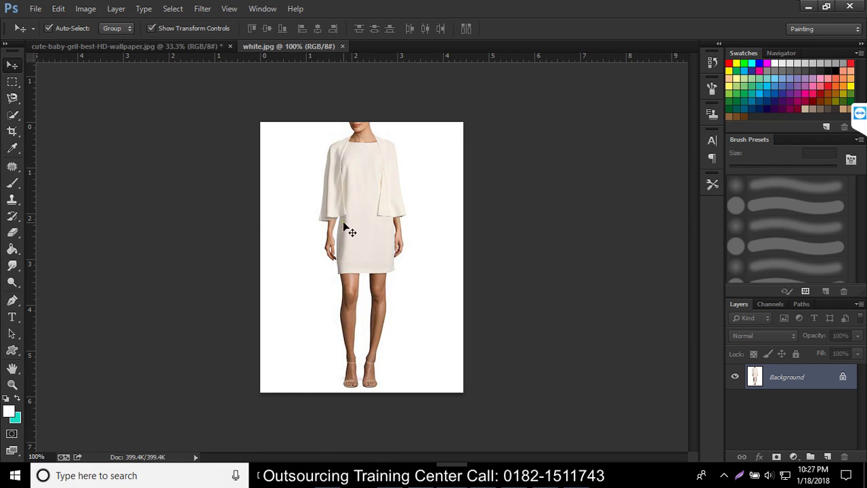
# Select the white background with Color Range, adjusting the fuzziness tolerance.
pyautogui.click(173, 8)
pyautogui.click(198, 130)
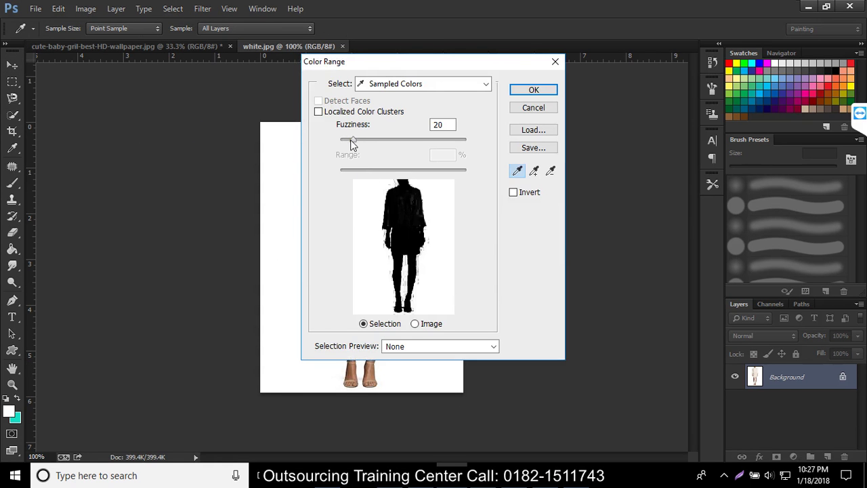
pyautogui.click(555, 61)
pyautogui.click(179, 10)
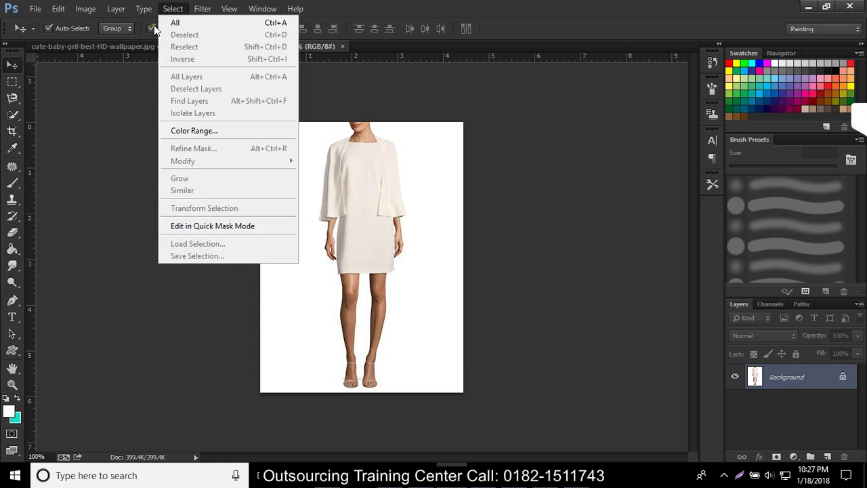
pyautogui.click(181, 131)
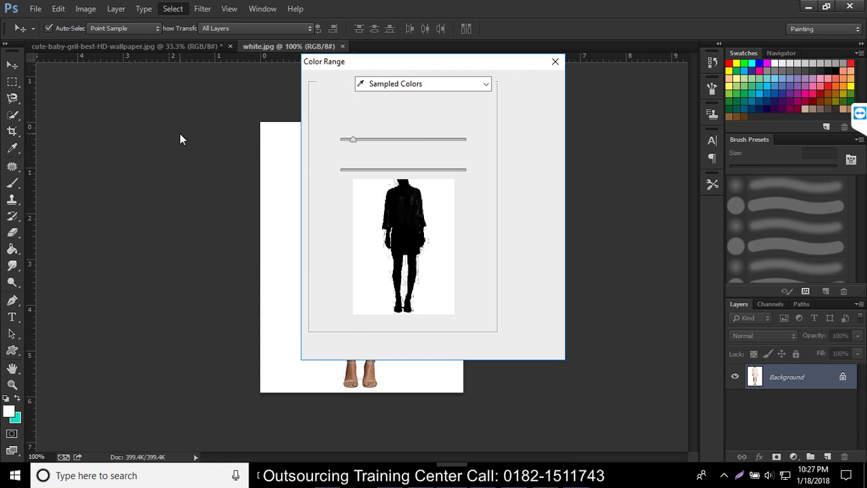
pyautogui.moveTo(351, 139)
pyautogui.mouseDown()
pyautogui.moveTo(465, 140)
pyautogui.moveTo(387, 155)
pyautogui.moveTo(354, 149)
pyautogui.mouseUp()
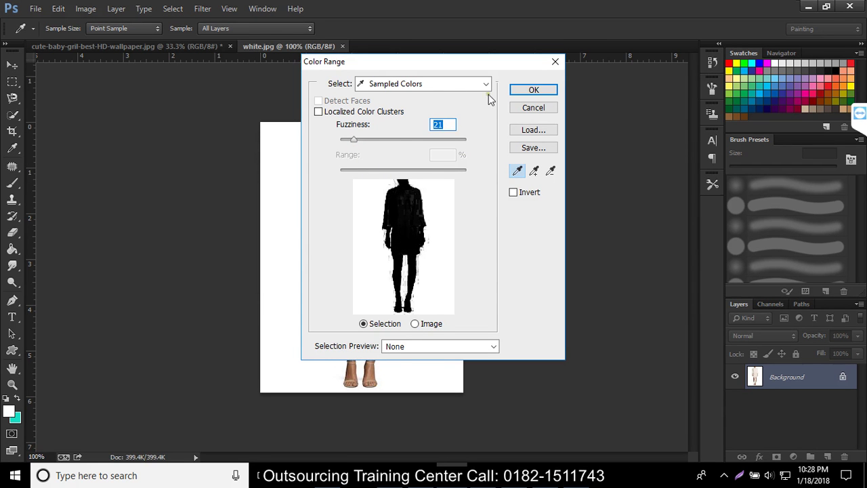
pyautogui.click(521, 93)
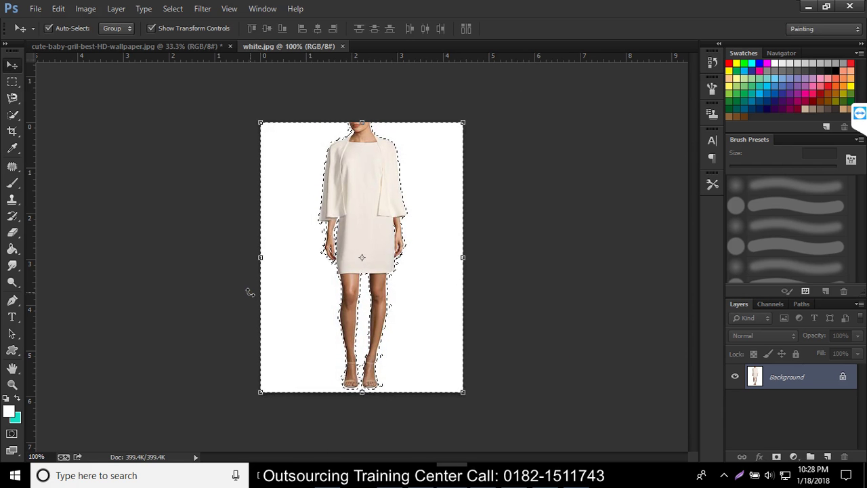
# Invert the selection so it covers the woman instead of the background.
pyautogui.click(173, 9)
pyautogui.click(187, 58)
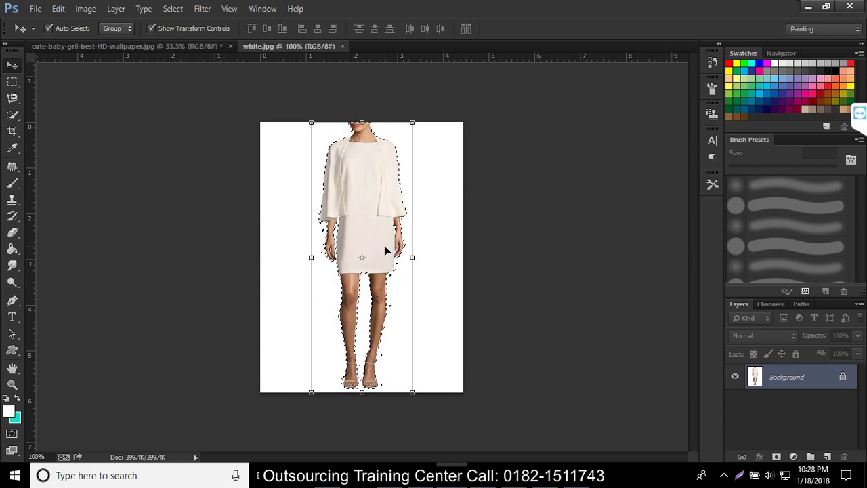
pyautogui.click(182, 10)
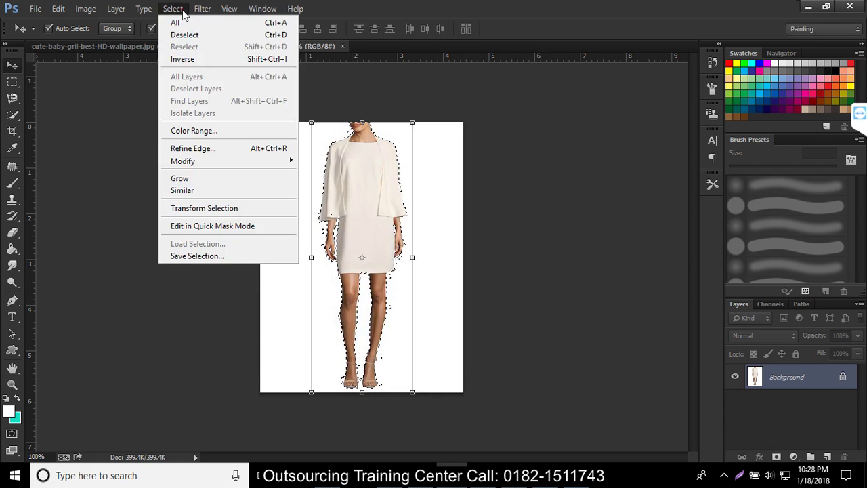
# Apply Refine Edge to the woman's selection with Output To set to New Layer.
pyautogui.click(183, 148)
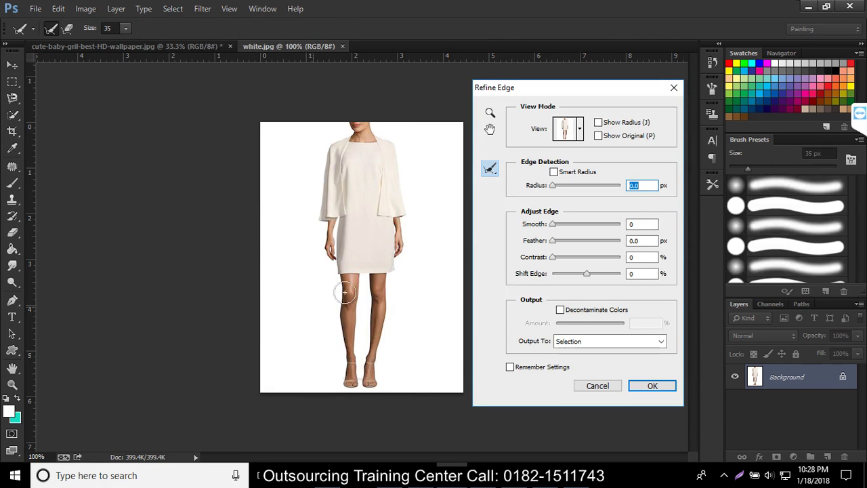
pyautogui.click(178, 9)
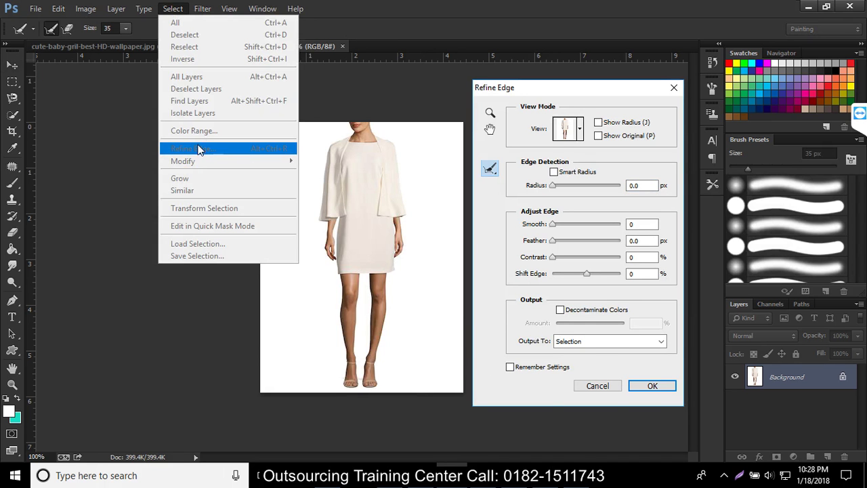
pyautogui.click(593, 347)
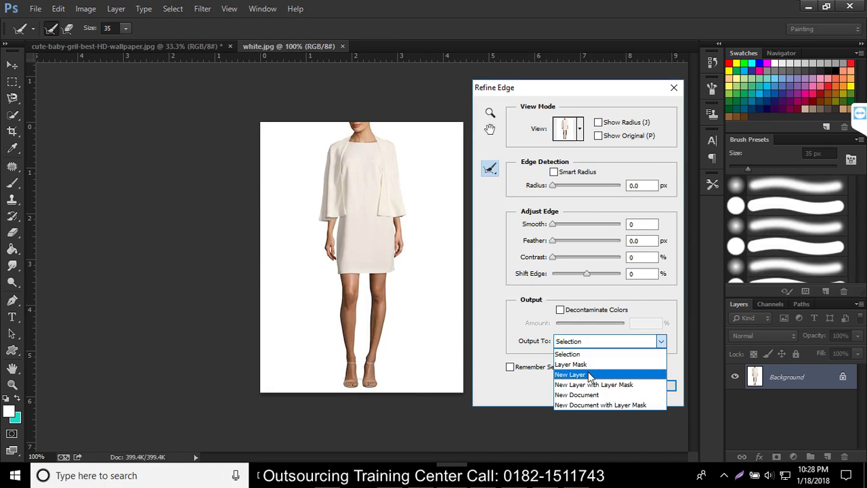
pyautogui.click(588, 372)
pyautogui.click(652, 385)
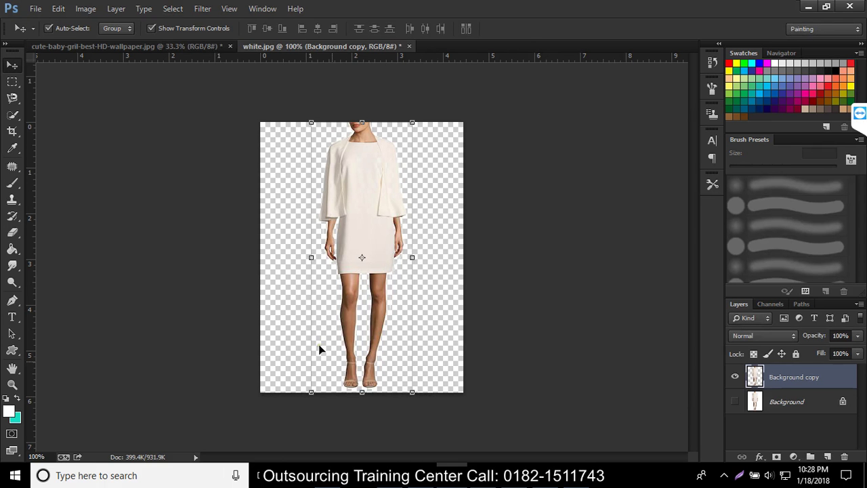
# Save the cut-out as white.png in PNG format, accepting the PNG options.
pyautogui.moveTo(342, 282)
pyautogui.mouseDown()
pyautogui.moveTo(351, 218)
pyautogui.moveTo(383, 255)
pyautogui.mouseUp()
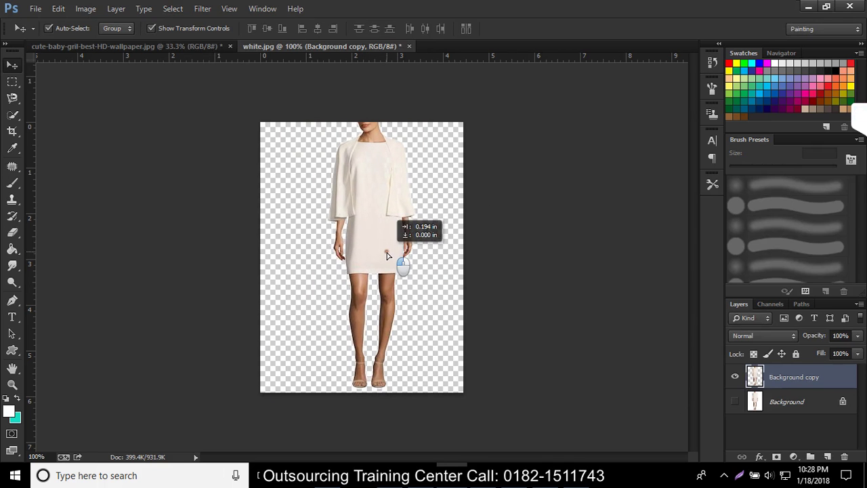
pyautogui.click(35, 8)
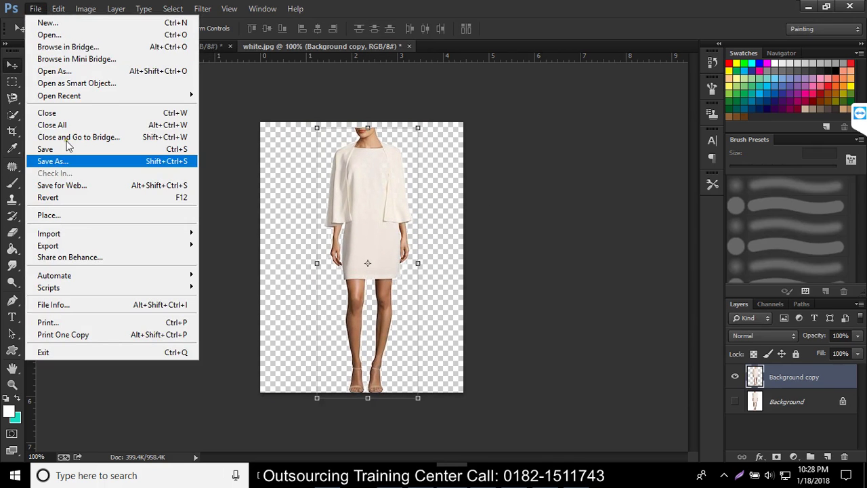
pyautogui.click(58, 166)
pyautogui.click(149, 327)
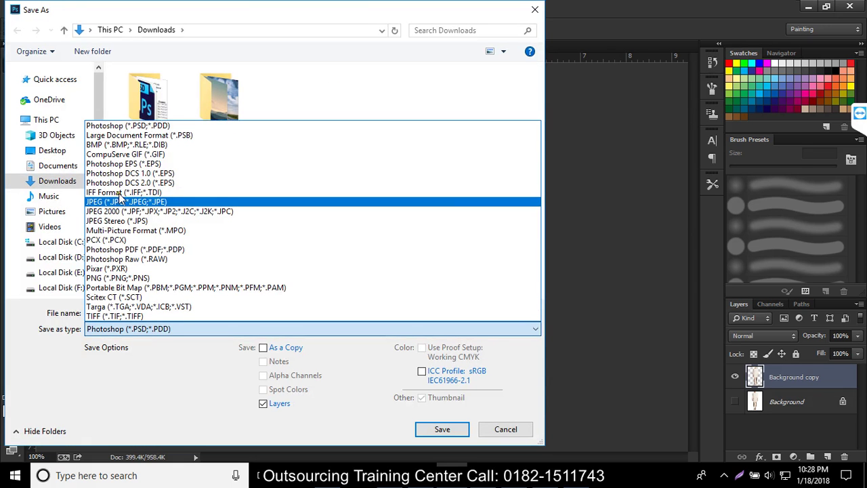
pyautogui.click(118, 278)
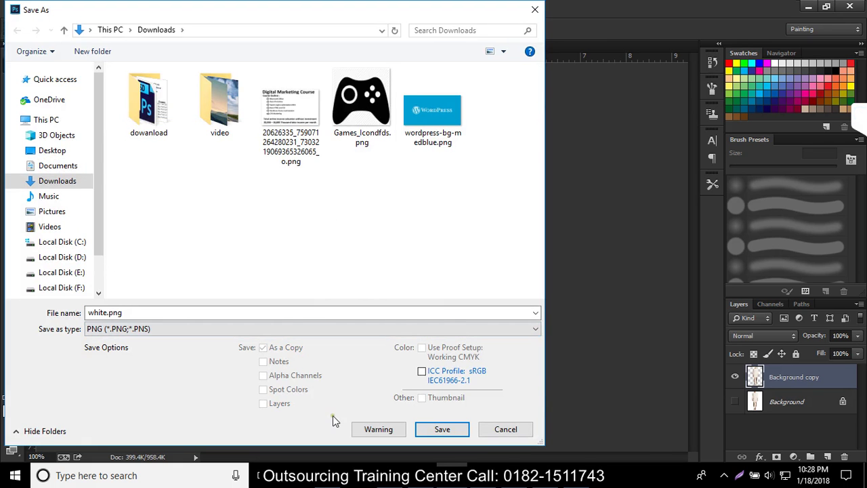
pyautogui.click(433, 428)
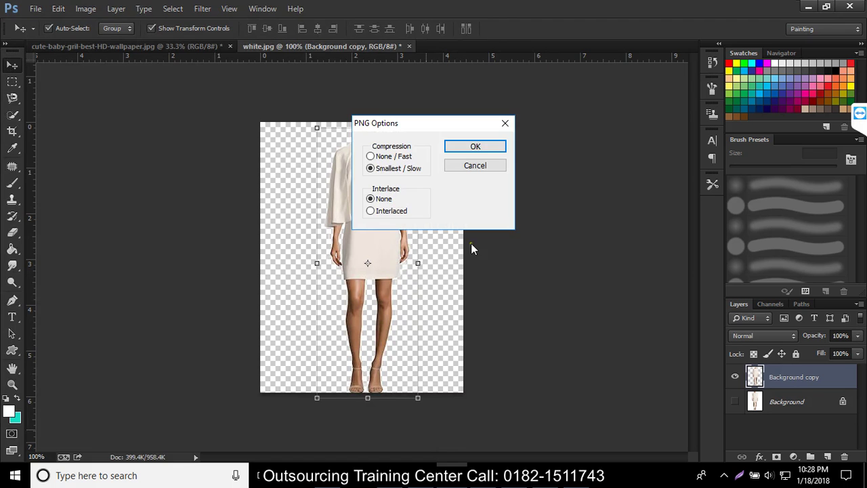
pyautogui.click(489, 146)
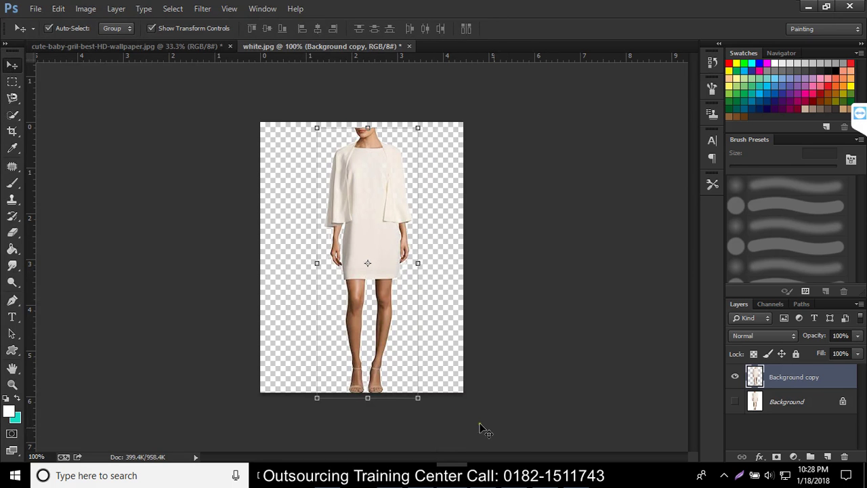
# Drag the cut-out woman slightly up and left on the transparent canvas.
pyautogui.click(34, 9)
pyautogui.click(339, 223)
pyautogui.moveTo(355, 222); pyautogui.dragTo(357, 216)
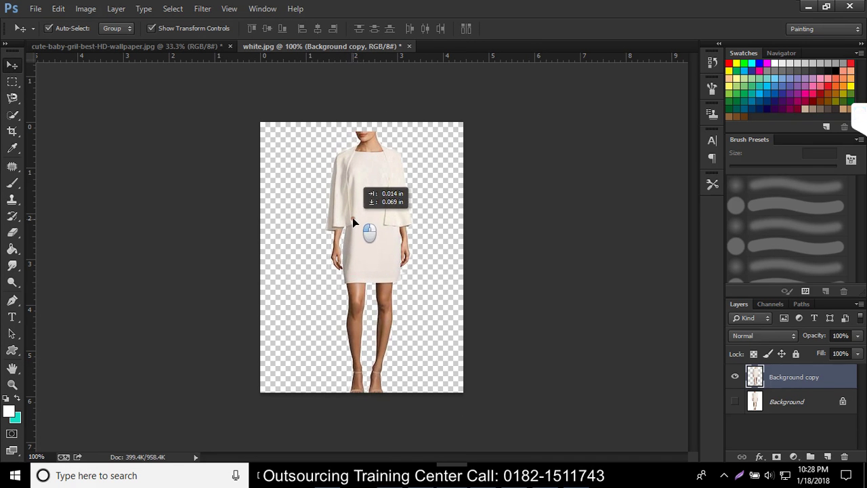
pyautogui.moveTo(357, 215); pyautogui.dragTo(348, 214)
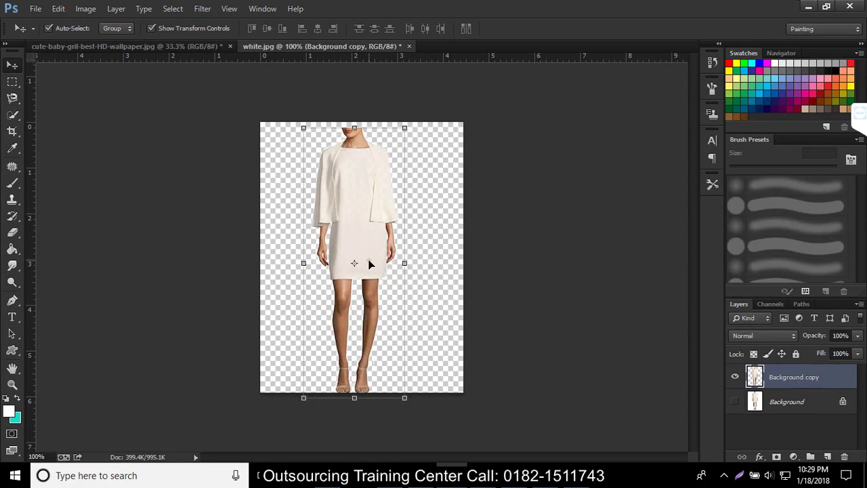
pyautogui.moveTo(369, 264); pyautogui.dragTo(347, 218)
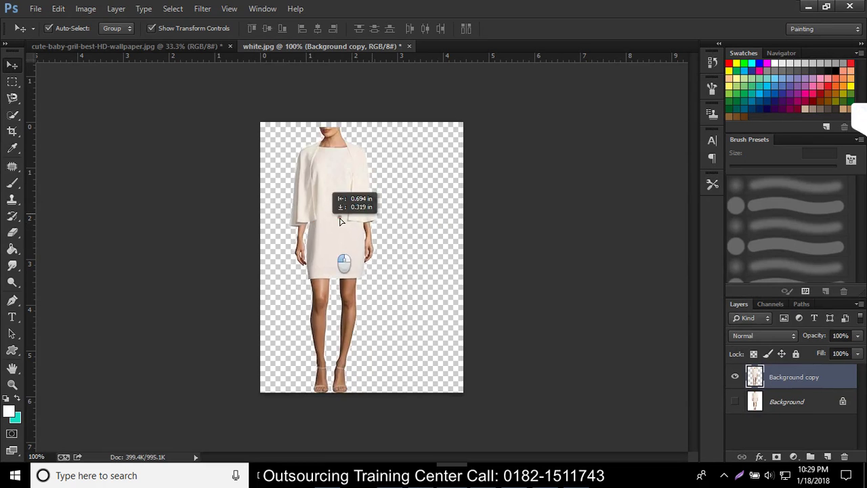
# Fine-tune the woman's position, then switch to the cute-baby-gril-best-HD-wallpaper.jpg photo.
pyautogui.moveTo(347, 218)
pyautogui.mouseDown()
pyautogui.moveTo(342, 204)
pyautogui.moveTo(351, 220)
pyautogui.mouseUp()
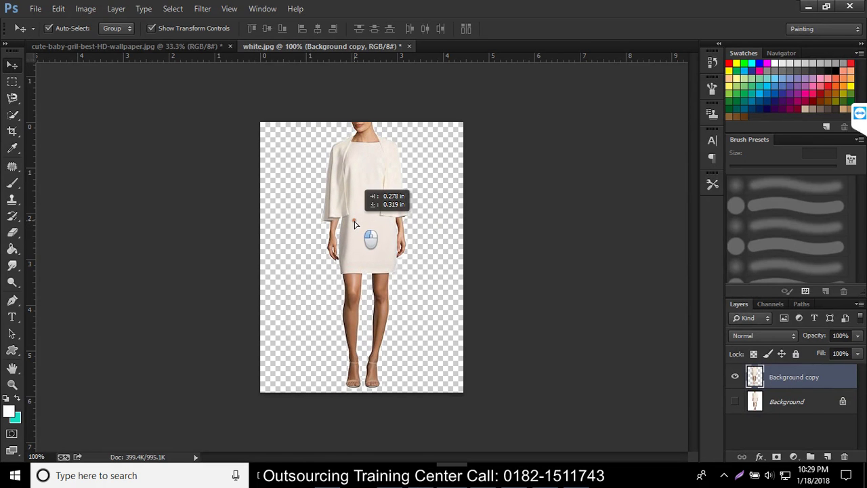
pyautogui.click(439, 258)
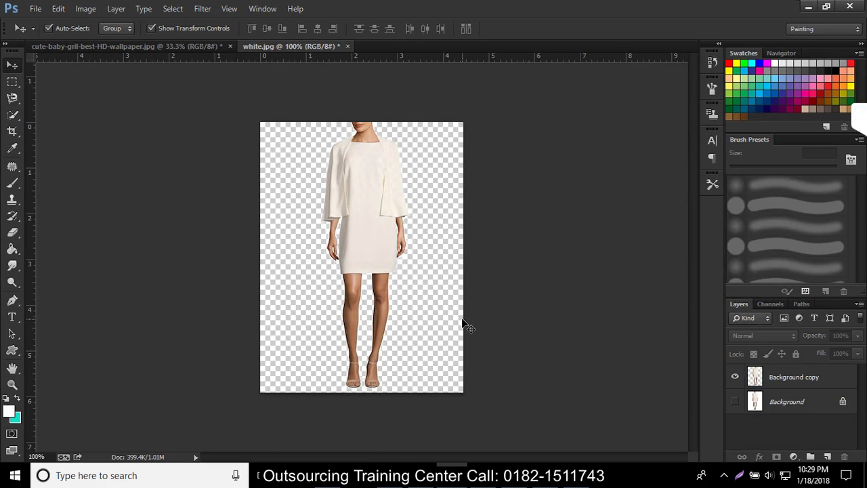
pyautogui.moveTo(395, 180); pyautogui.dragTo(389, 193)
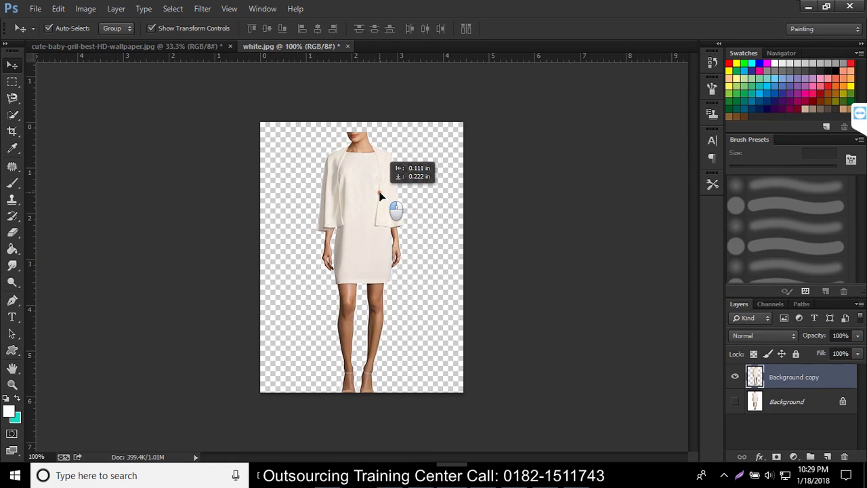
pyautogui.moveTo(389, 195); pyautogui.dragTo(389, 187)
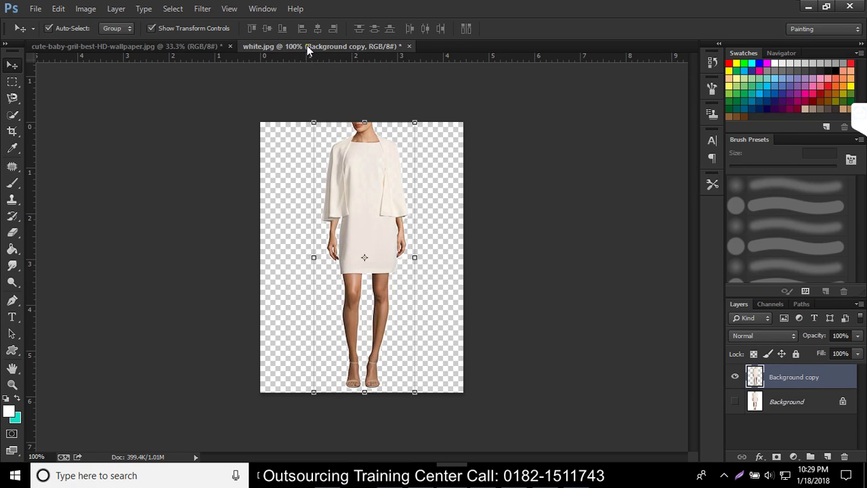
pyautogui.click(165, 43)
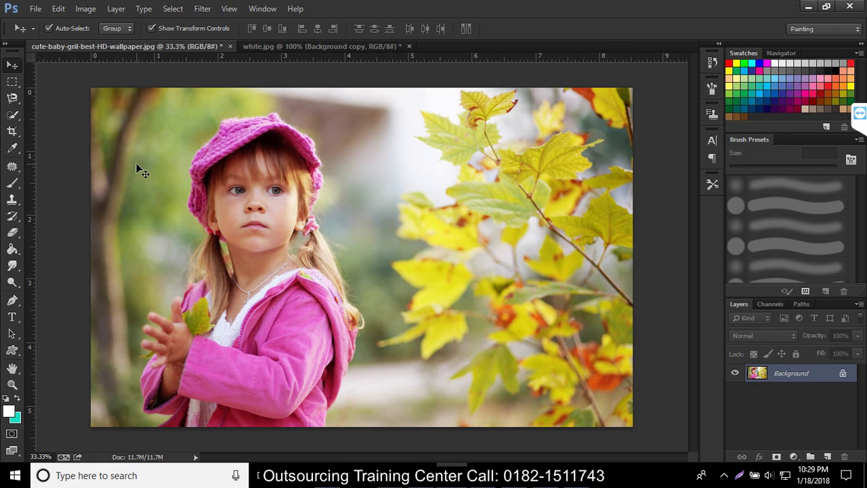
# With the Lasso Tool at 50% zoom, trace around the girl's face and pink hat.
pyautogui.click(13, 81)
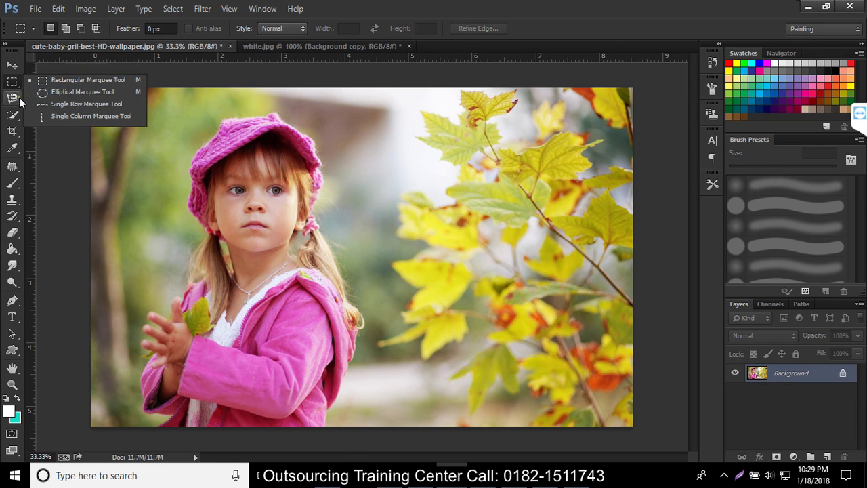
pyautogui.click(12, 99)
pyautogui.click(50, 95)
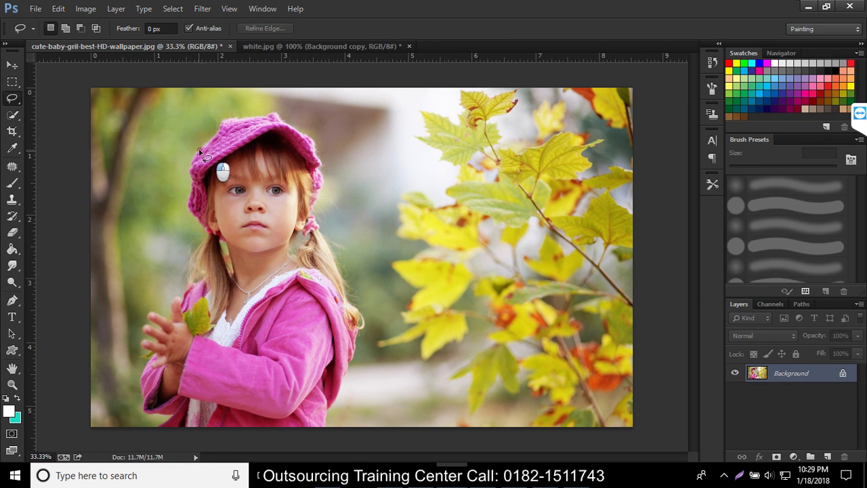
pyautogui.moveTo(202, 148); pyautogui.dragTo(195, 157)
pyautogui.click(200, 153)
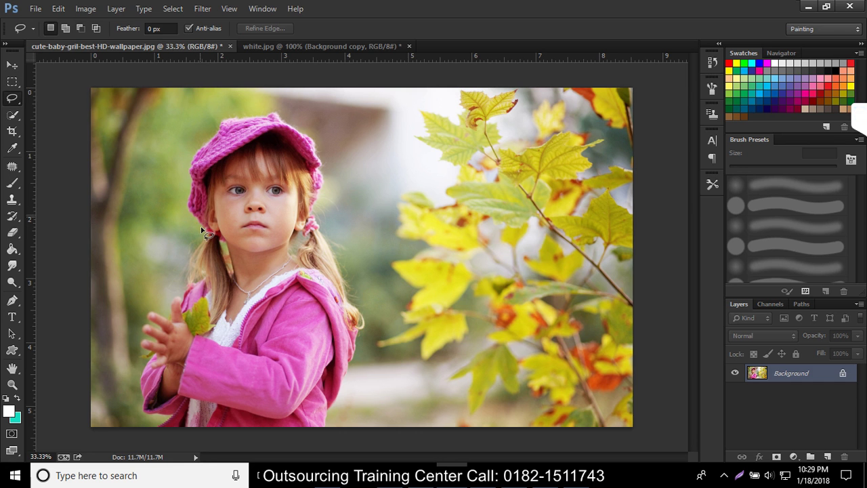
pyautogui.hotkey('ctrl', '+')
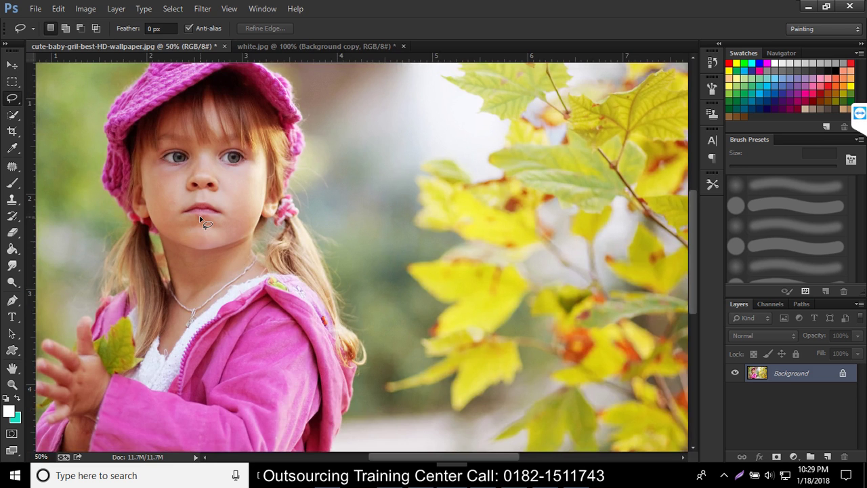
pyautogui.scroll(3, 288, 157)
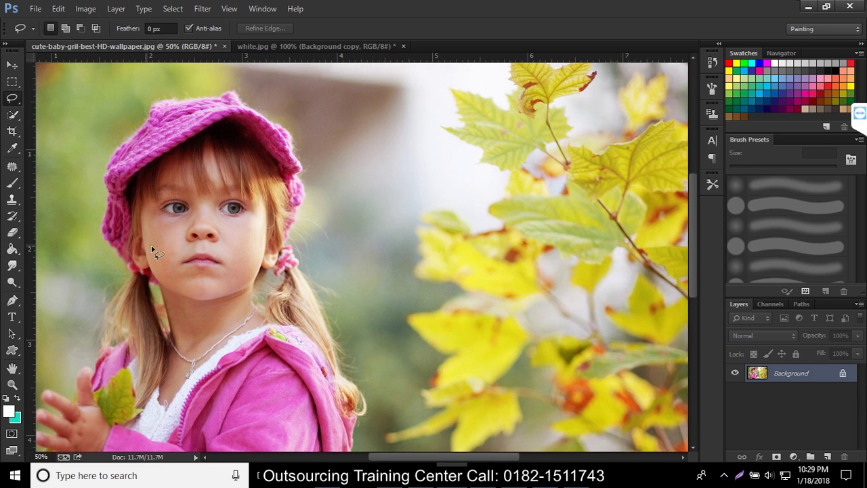
pyautogui.moveTo(121, 262)
pyautogui.mouseDown()
pyautogui.moveTo(103, 237)
pyautogui.moveTo(106, 168)
pyautogui.moveTo(180, 97)
pyautogui.moveTo(235, 95)
pyautogui.moveTo(277, 128)
pyautogui.moveTo(294, 152)
pyautogui.moveTo(300, 202)
pyautogui.moveTo(281, 268)
pyautogui.moveTo(244, 289)
pyautogui.moveTo(193, 298)
pyautogui.moveTo(126, 271)
pyautogui.moveTo(119, 258)
pyautogui.mouseUp()
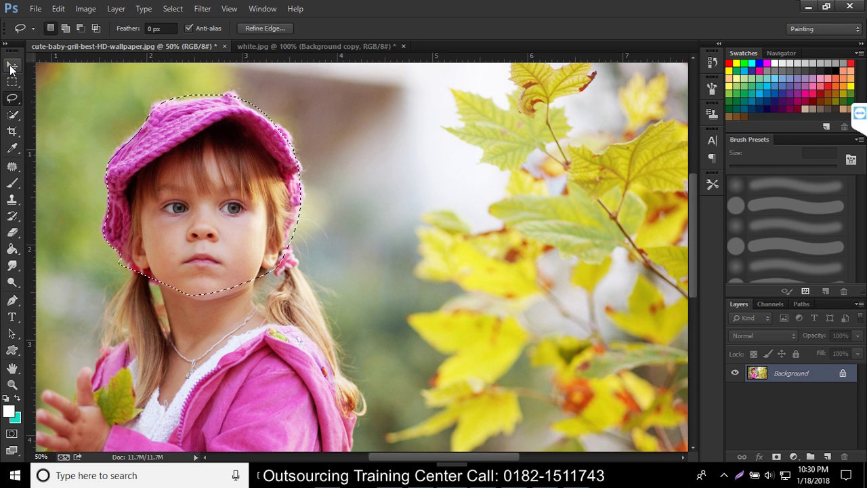
pyautogui.click(10, 68)
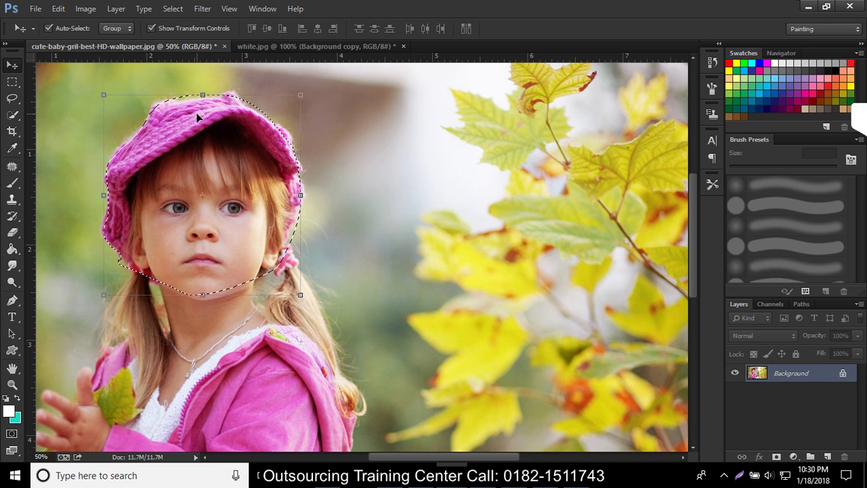
# Create a 1349 × 709 px RGB document with square pixels and Transparent background contents.
pyautogui.hotkey('ctrl', 'n')
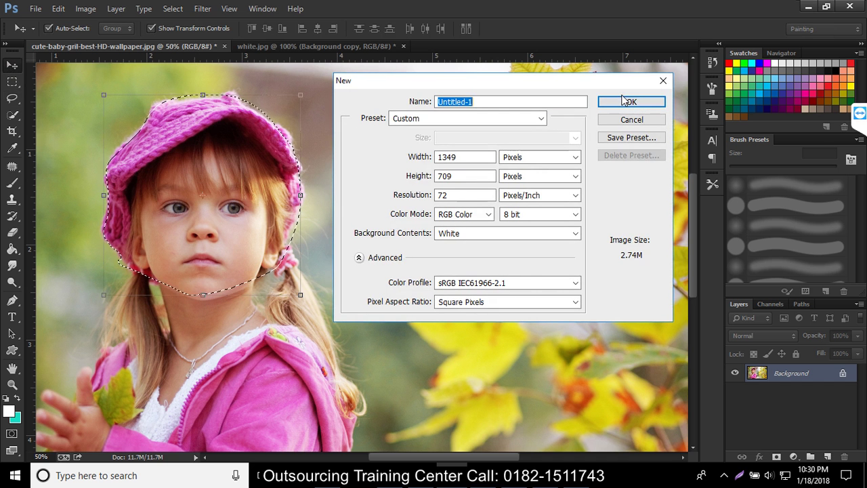
pyautogui.click(485, 304)
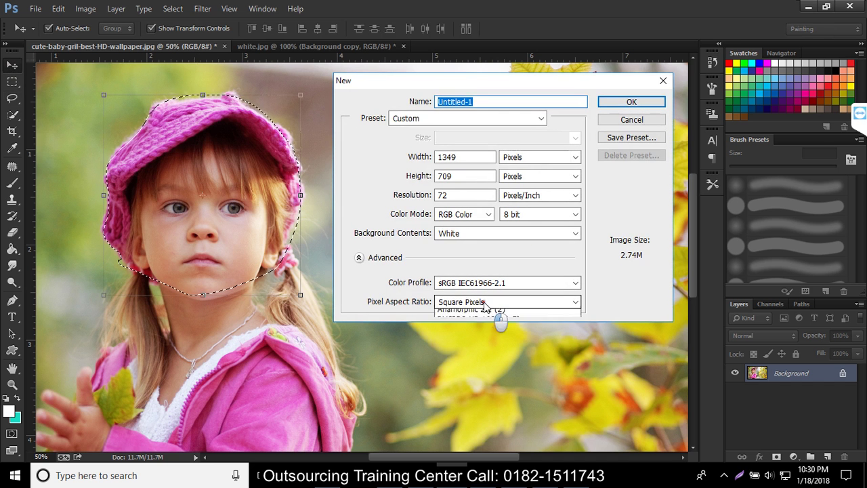
pyautogui.click(471, 233)
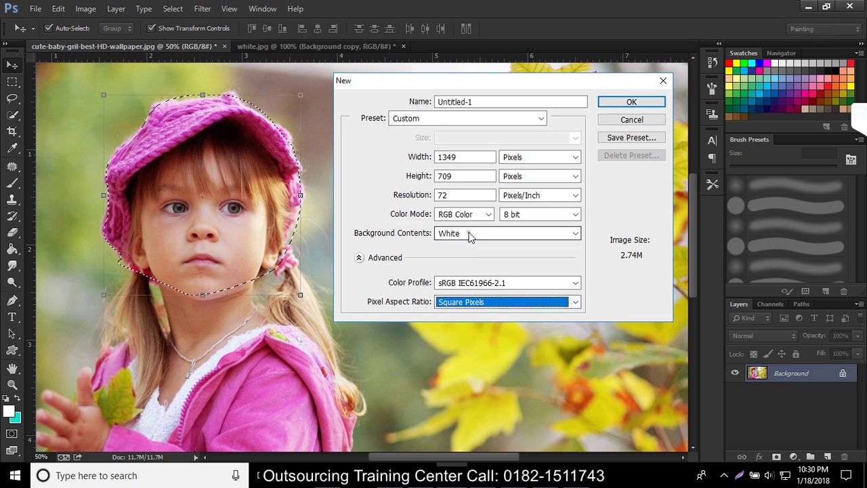
pyautogui.click(472, 233)
pyautogui.click(463, 267)
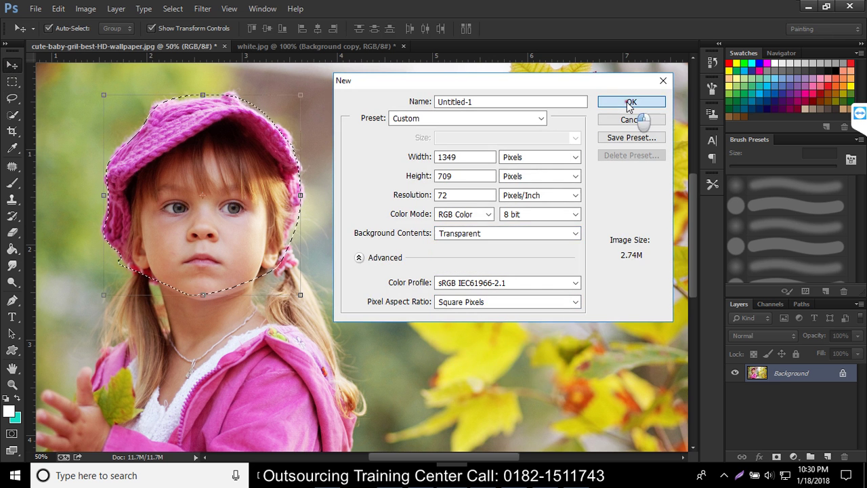
pyautogui.click(627, 101)
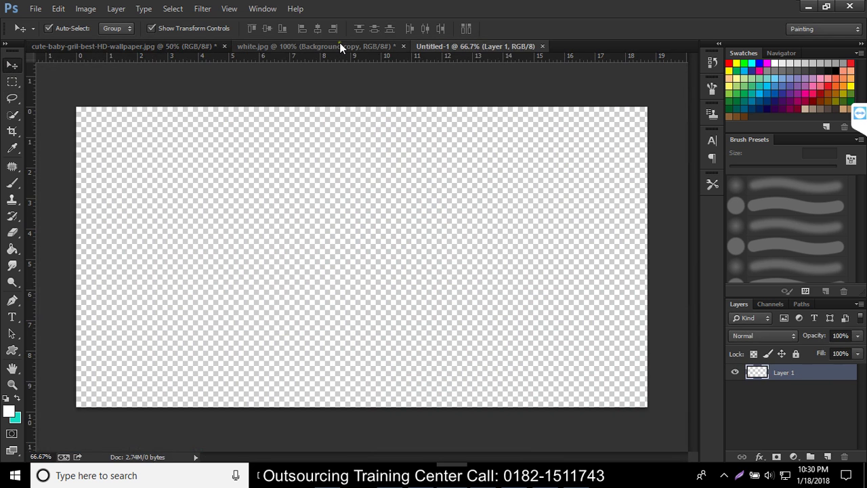
# Drag the girl's selected face onto the Untitled-1 canvas and nudge it into place.
pyautogui.click(337, 44)
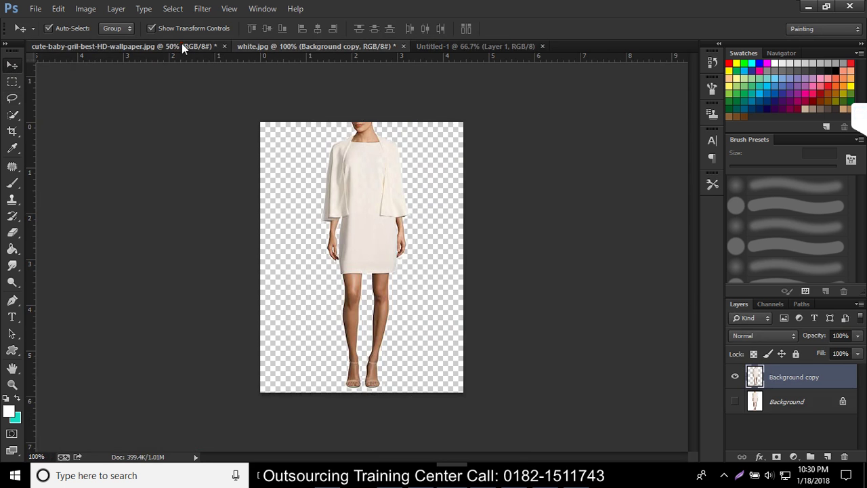
pyautogui.click(183, 46)
pyautogui.moveTo(183, 198); pyautogui.dragTo(438, 178)
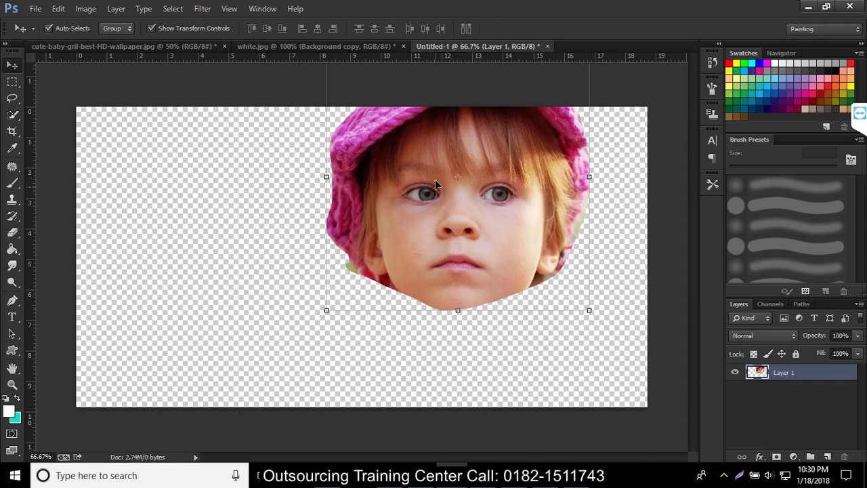
pyautogui.moveTo(435, 179); pyautogui.dragTo(314, 268)
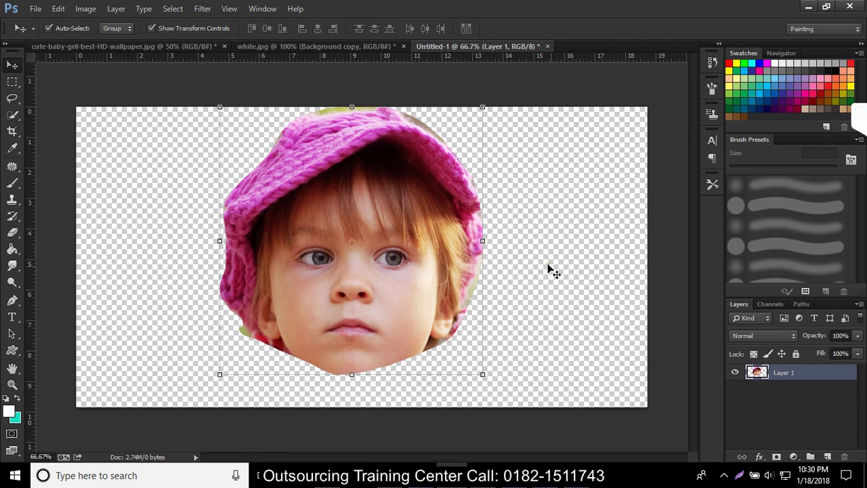
pyautogui.click(561, 279)
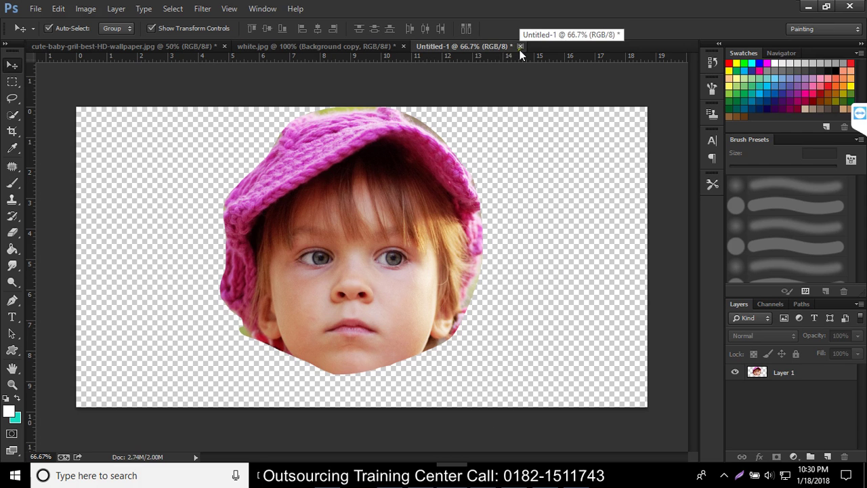
pyautogui.moveTo(353, 289); pyautogui.dragTo(347, 277)
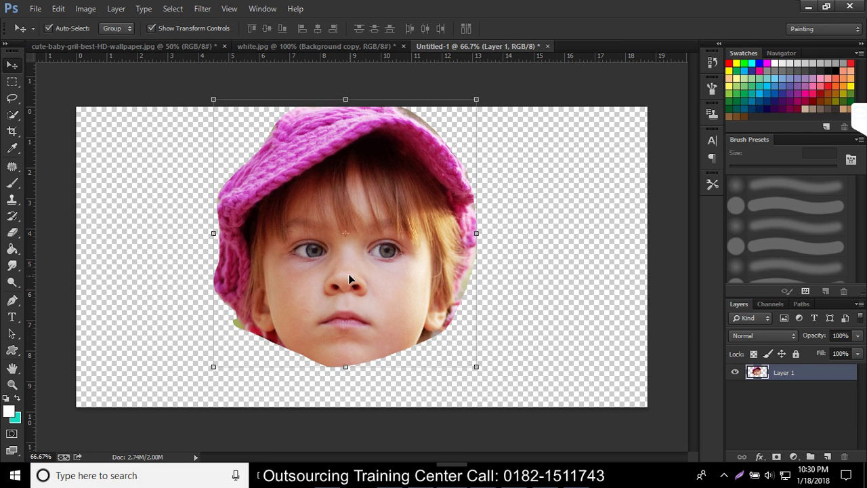
# Free Transform Layer 1 about 120 px left, commit, and deselect the girl photo.
pyautogui.rightClick(404, 202)
pyautogui.rightClick(757, 372)
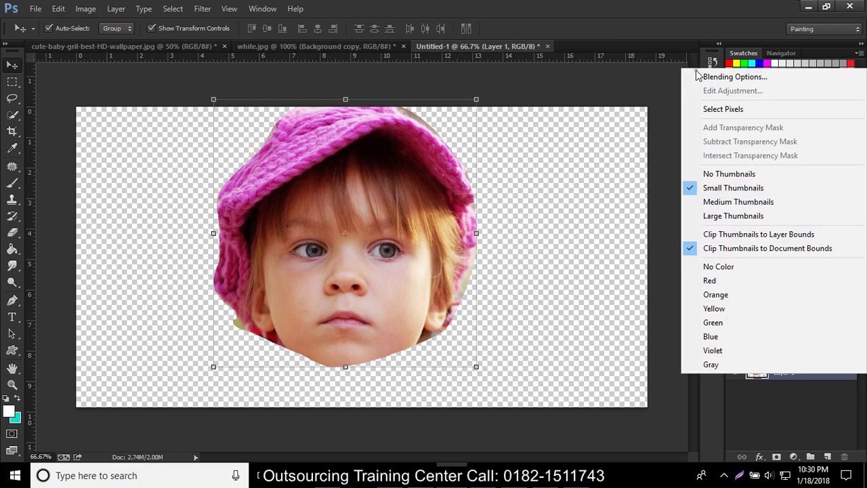
pyautogui.click(744, 395)
pyautogui.click(590, 214)
pyautogui.rightClick(798, 372)
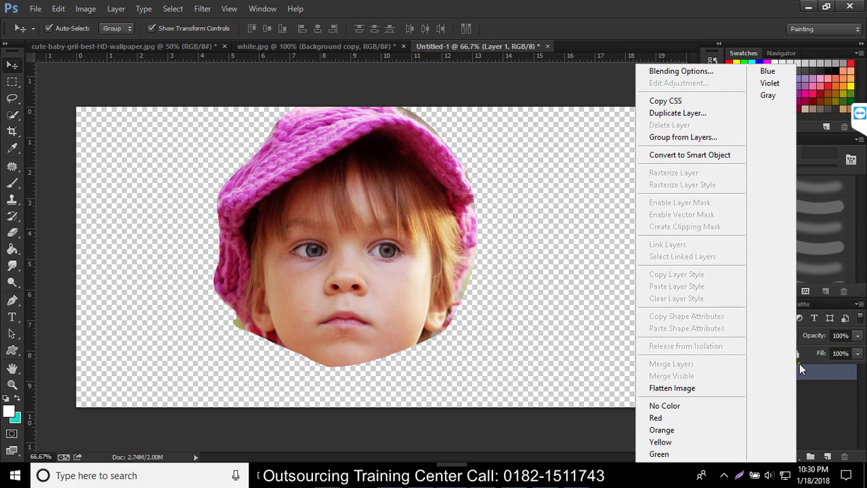
pyautogui.click(386, 239)
pyautogui.moveTo(317, 203); pyautogui.dragTo(217, 216)
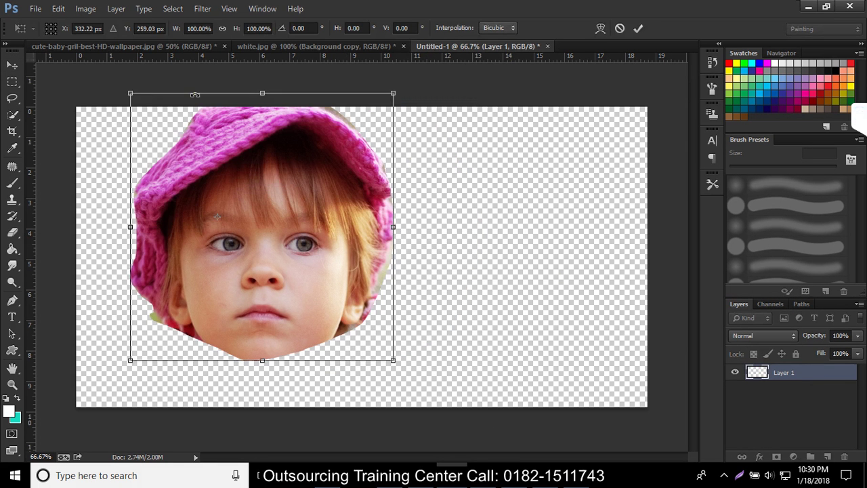
pyautogui.click(103, 49)
pyautogui.hotkey('ctrl', 'd')
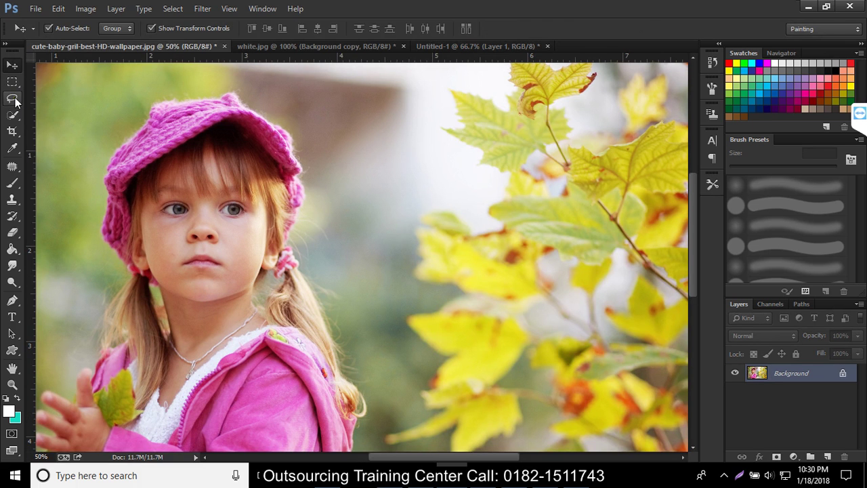
# With the Polygonal Lasso, trace a first outline around the hat and hair, then abandon it.
pyautogui.click(15, 101)
pyautogui.click(46, 109)
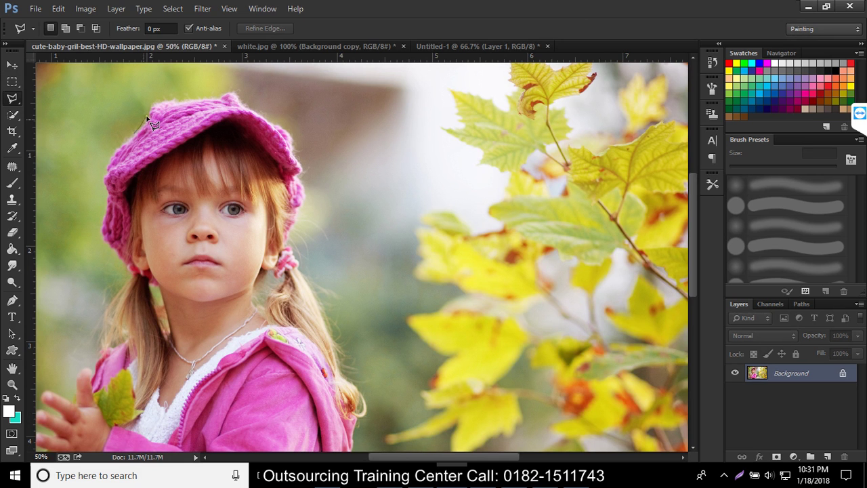
pyautogui.click(163, 102)
pyautogui.click(244, 102)
pyautogui.click(299, 130)
pyautogui.click(288, 151)
pyautogui.click(306, 193)
pyautogui.click(304, 233)
pyautogui.click(285, 275)
pyautogui.click(102, 241)
pyautogui.click(88, 201)
pyautogui.click(116, 135)
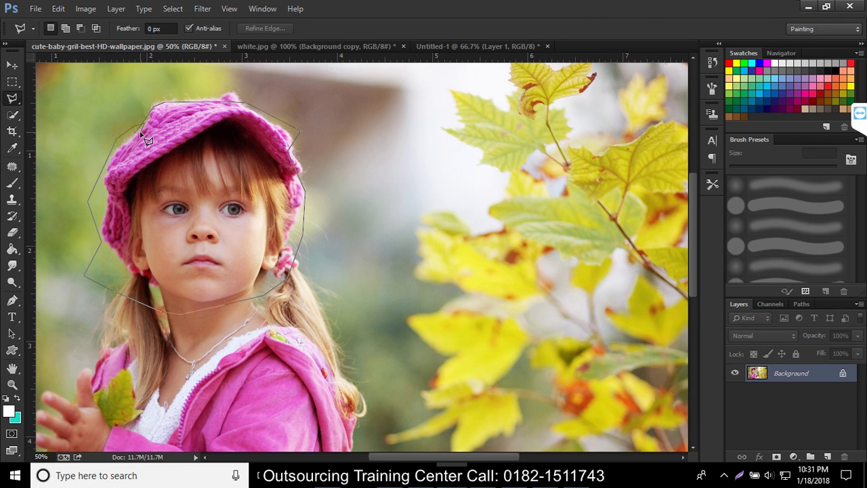
pyautogui.doubleClick(135, 134)
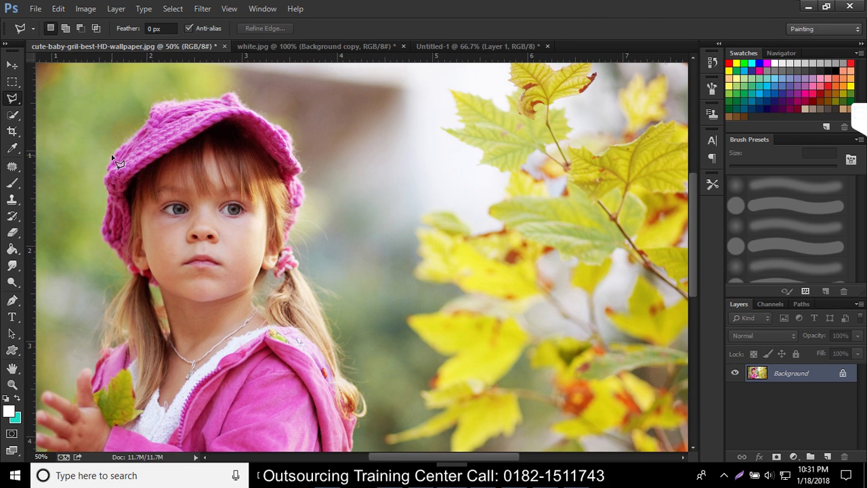
# Trace a new straight-sided selection around the face from hat brim to chin.
pyautogui.click(245, 113)
pyautogui.click(273, 179)
pyautogui.click(263, 279)
pyautogui.click(223, 296)
pyautogui.click(163, 261)
pyautogui.click(139, 186)
pyautogui.click(145, 152)
pyautogui.click(177, 125)
pyautogui.click(210, 111)
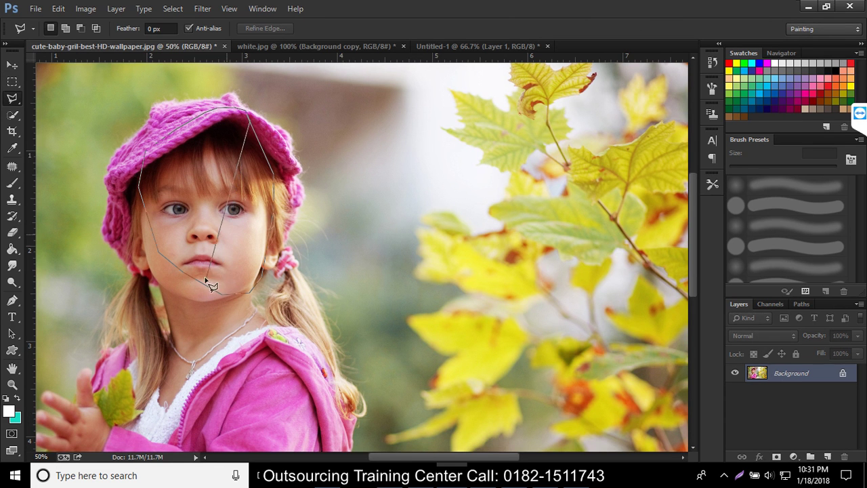
pyautogui.click(250, 122)
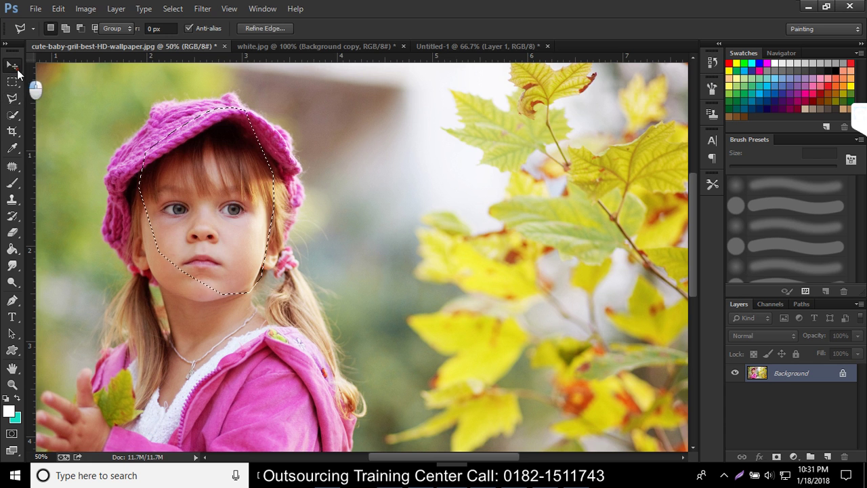
# Test-move the face selection with the Move tool, then undo the move.
pyautogui.press('v')
pyautogui.moveTo(212, 225)
pyautogui.mouseDown()
pyautogui.moveTo(518, 132)
pyautogui.moveTo(272, 210)
pyautogui.mouseUp()
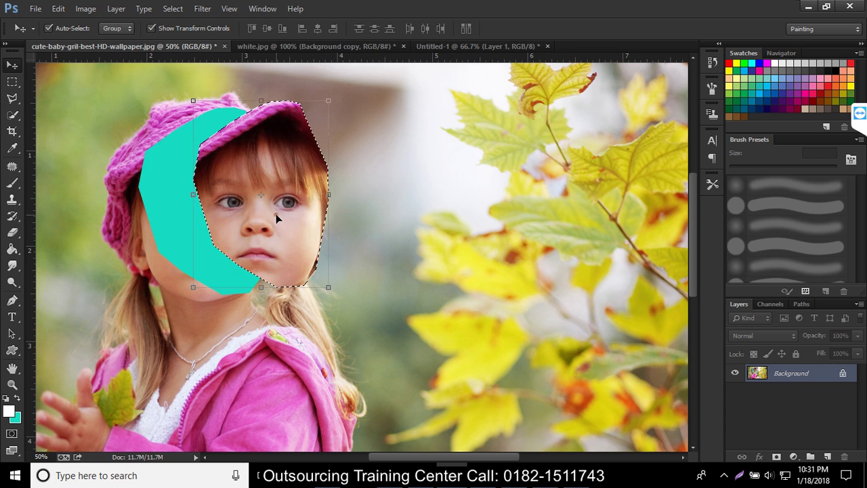
pyautogui.hotkey('ctrl', 'z')
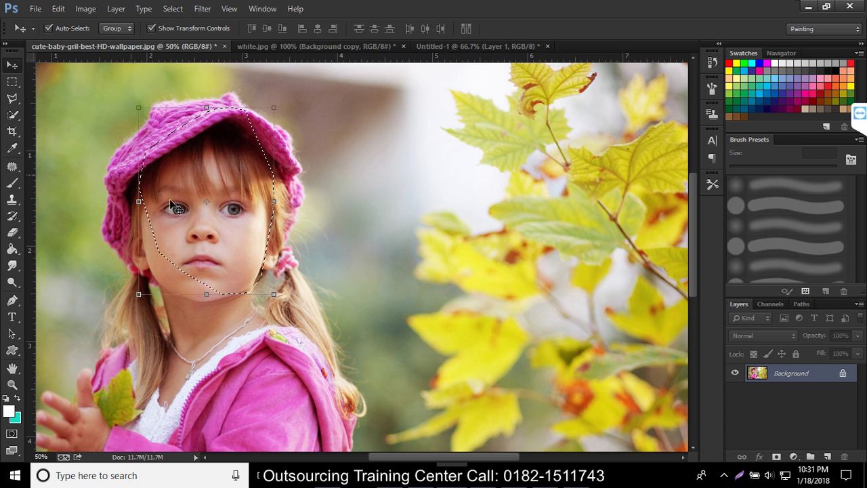
pyautogui.click(12, 98)
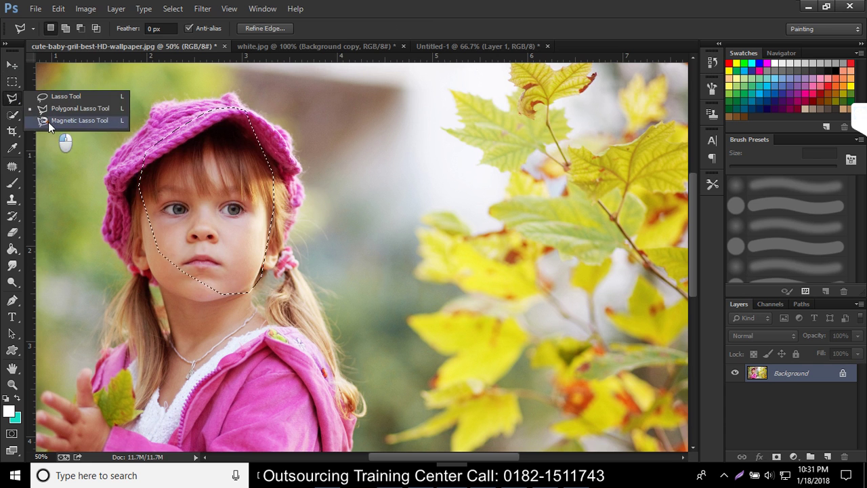
# Trace the hat with the Magnetic Lasso, close it, and accept the no-pixels-selected warning.
pyautogui.click(48, 120)
pyautogui.click(166, 132)
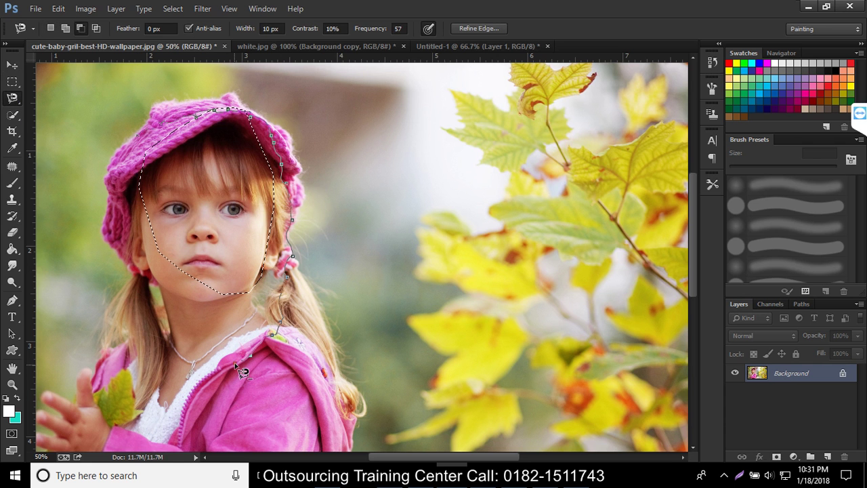
pyautogui.click(157, 126)
pyautogui.doubleClick(183, 119)
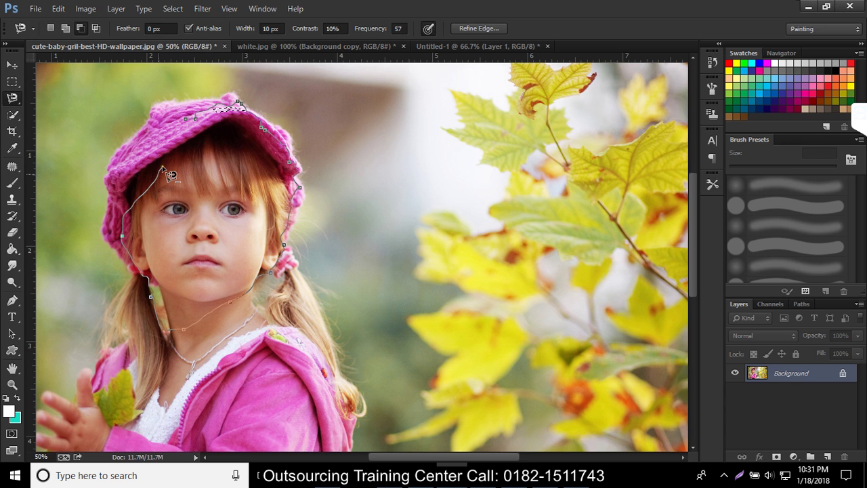
pyautogui.click(188, 122)
pyautogui.click(435, 188)
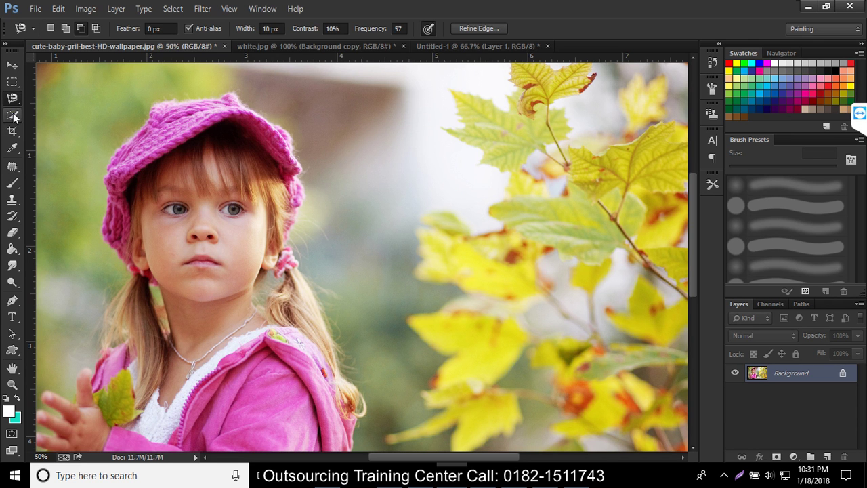
# Magic Wand-select the green background patches on the left and fill them with teal.
pyautogui.click(13, 116)
pyautogui.click(42, 125)
pyautogui.click(80, 132)
pyautogui.click(216, 200)
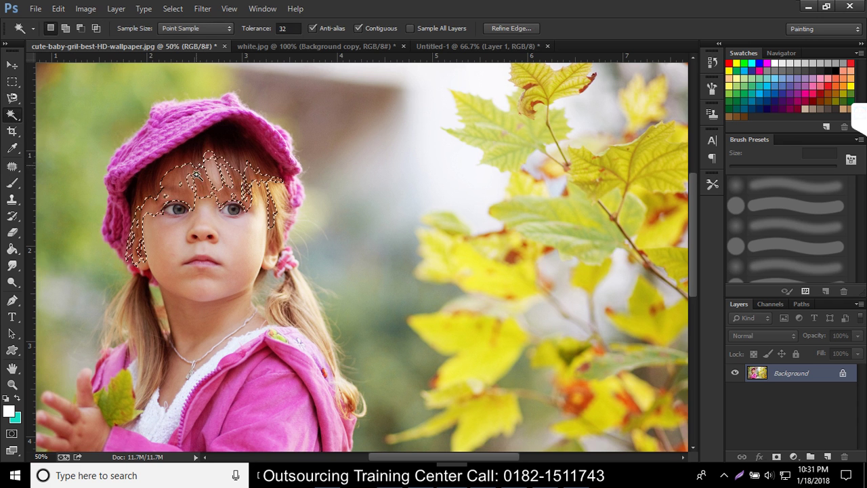
pyautogui.click(115, 107)
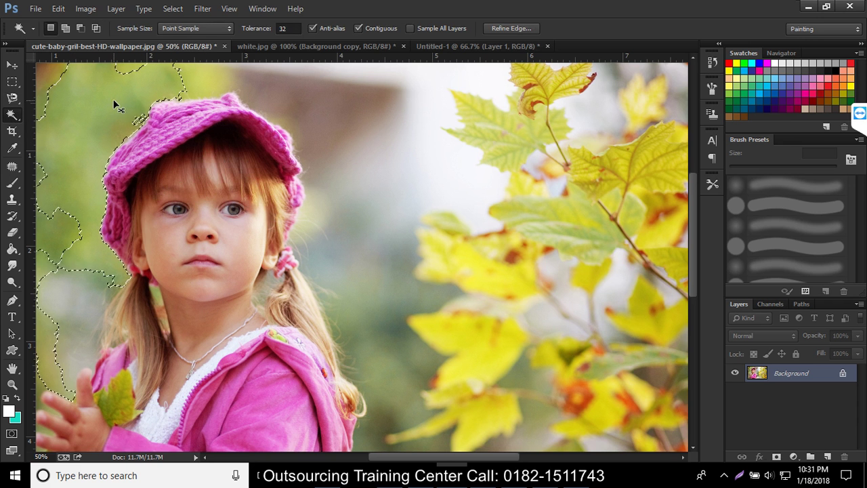
pyautogui.hotkey('ctrl', 'BackSpace')
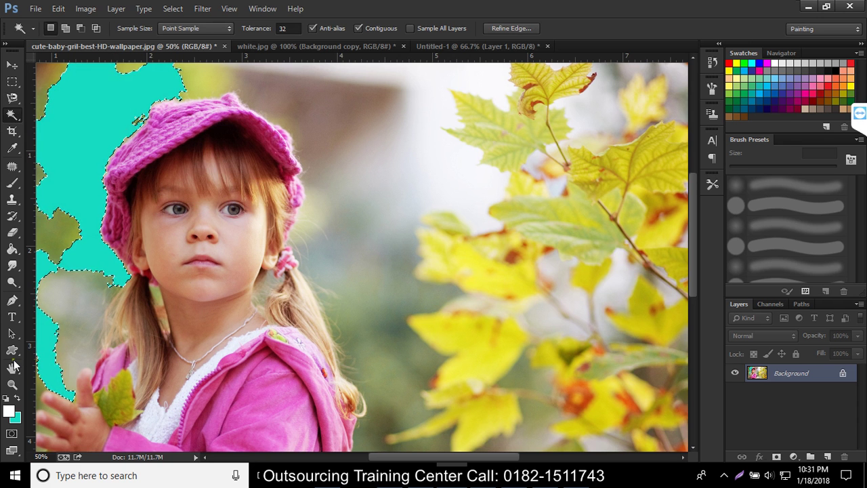
# Set the foreground colour to white, undo an accidental full-canvas fill, and fill the patches.
pyautogui.click(9, 411)
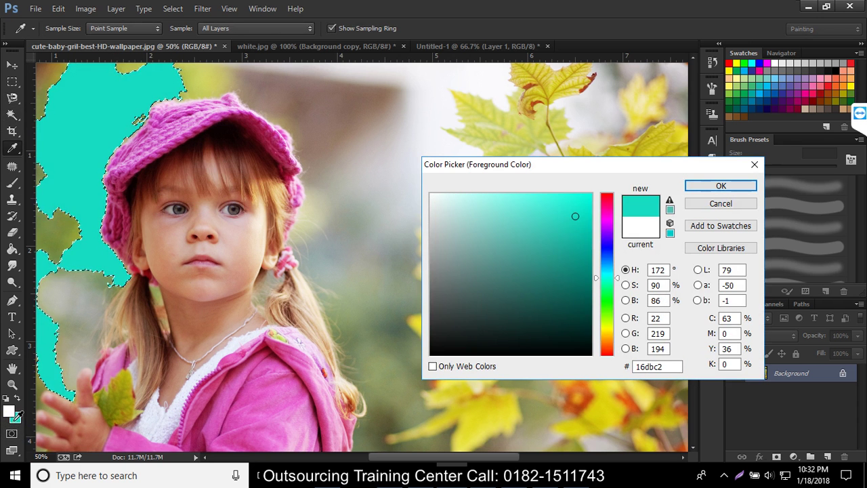
pyautogui.click(9, 408)
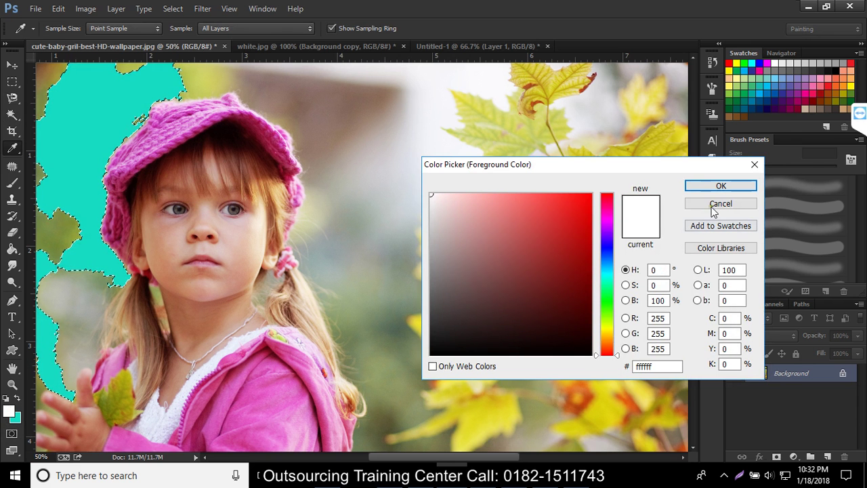
pyautogui.click(720, 185)
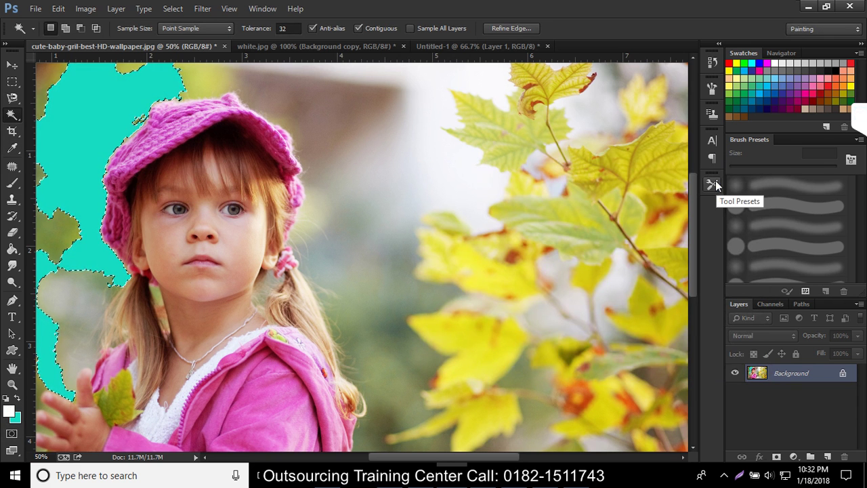
pyautogui.hotkey('ctrl', 'd')
pyautogui.hotkey('ctrl', 'BackSpace')
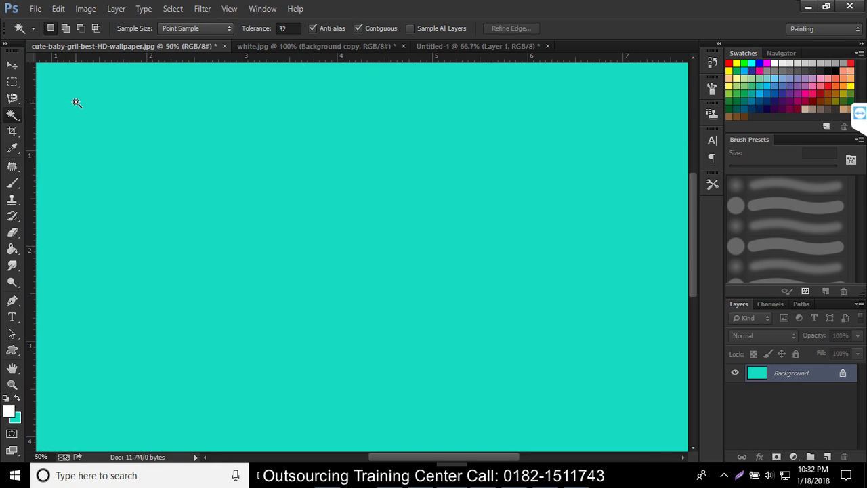
pyautogui.hotkey('ctrl', 'z')
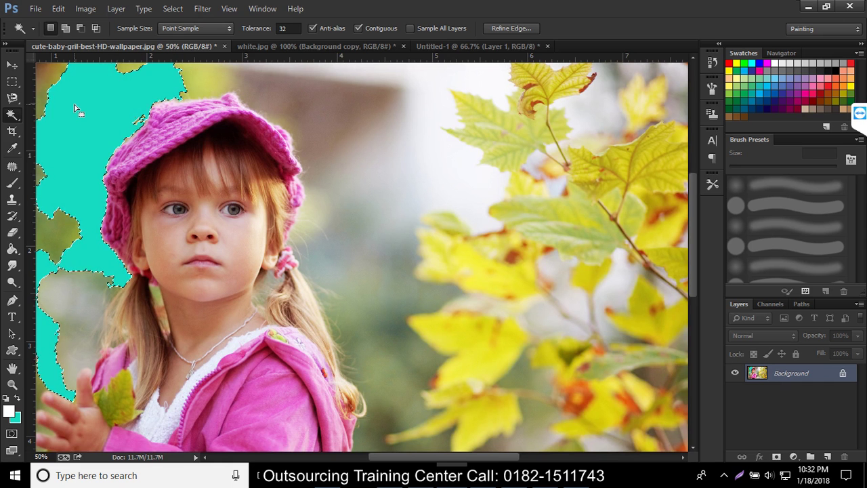
pyautogui.click(11, 384)
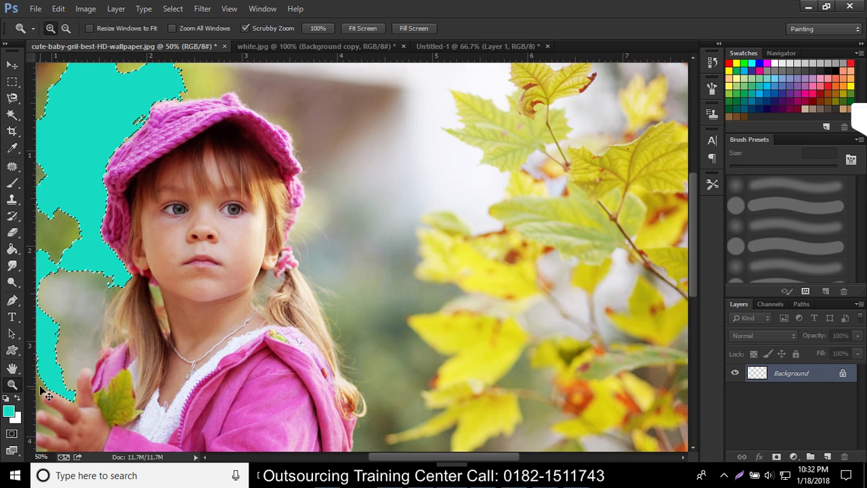
pyautogui.press('BackSpace')
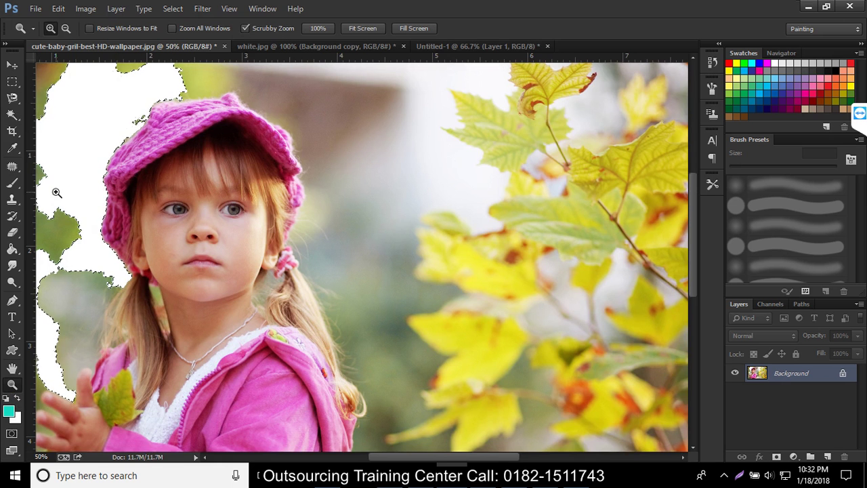
pyautogui.click(53, 214)
pyautogui.click(57, 225)
pyautogui.click(58, 226)
pyautogui.click(57, 225)
pyautogui.click(12, 65)
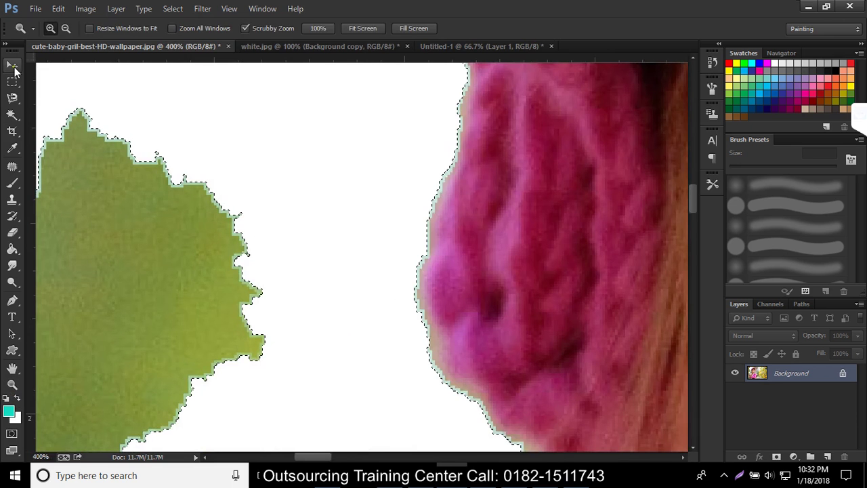
pyautogui.click(13, 115)
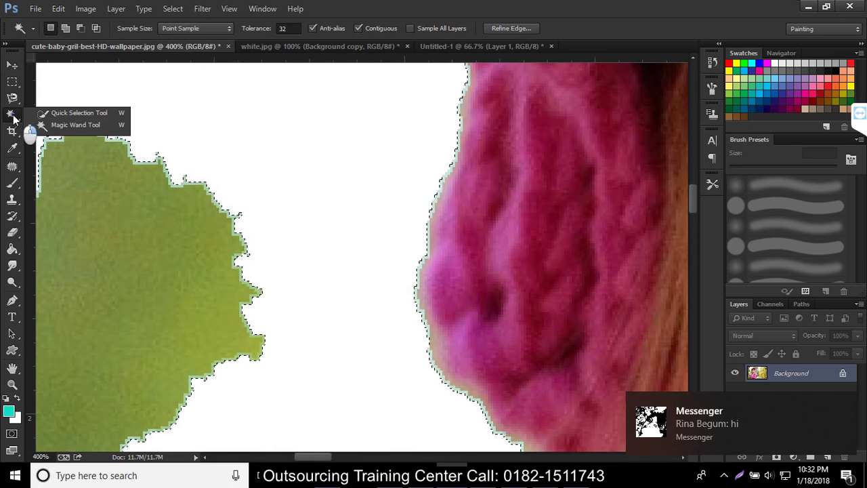
pyautogui.click(60, 114)
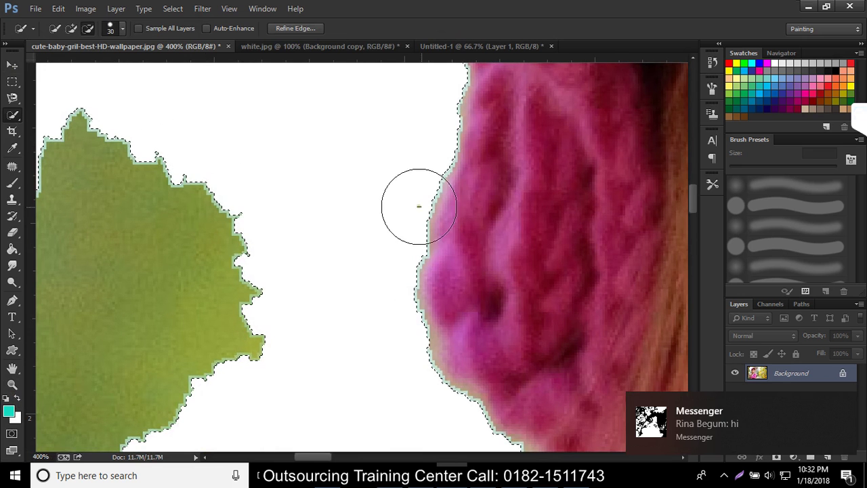
pyautogui.click(473, 227)
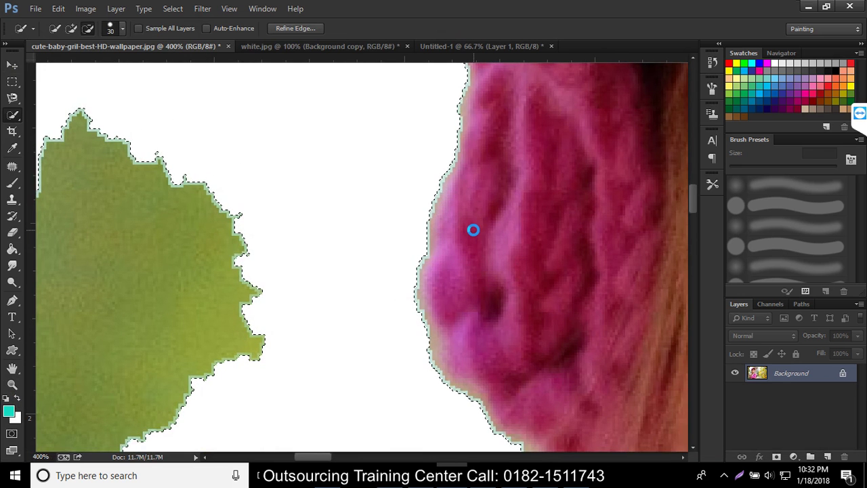
pyautogui.hotkey('ctrl', '-')
pyautogui.hotkey('ctrl', '-')
pyautogui.hotkey('ctrl', '-')
pyautogui.hotkey('ctrl', '-')
pyautogui.hotkey('ctrl', '-')
pyautogui.hotkey('ctrl', '-')
pyautogui.hotkey('ctrl', '-')
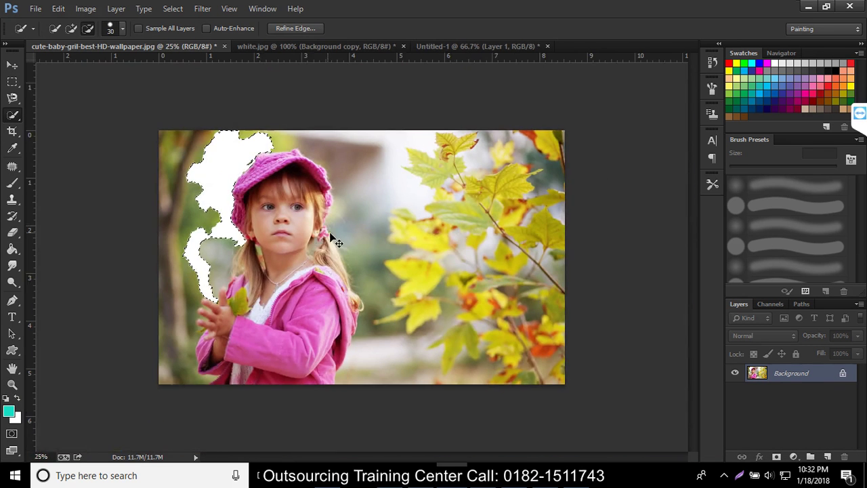
pyautogui.hotkey('ctrl', '+')
pyautogui.hotkey('ctrl', '+')
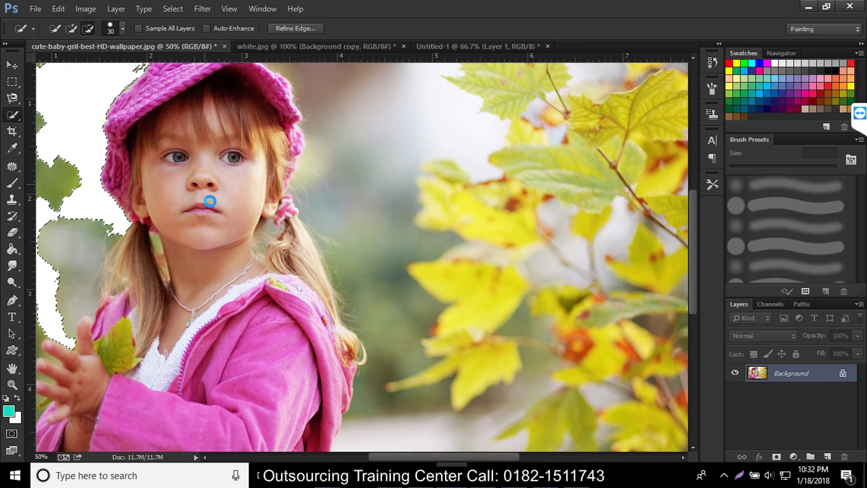
pyautogui.hotkey('ctrl', 'd')
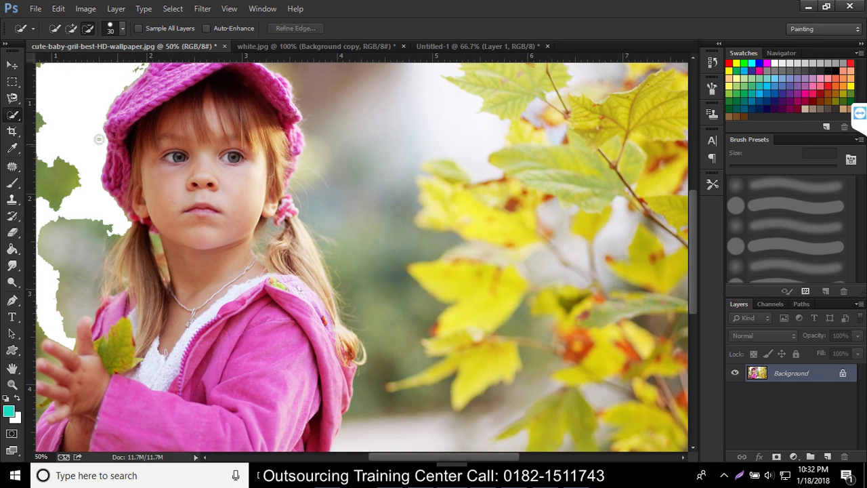
pyautogui.moveTo(180, 163); pyautogui.dragTo(227, 159)
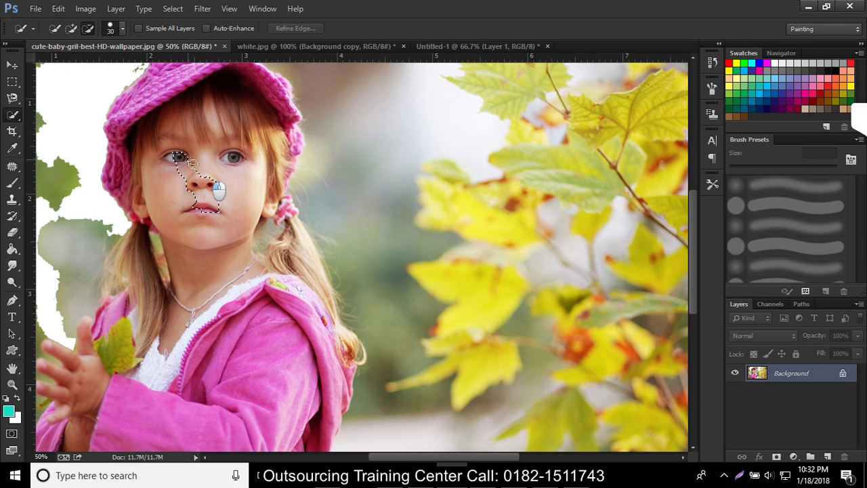
pyautogui.moveTo(219, 109); pyautogui.dragTo(170, 120)
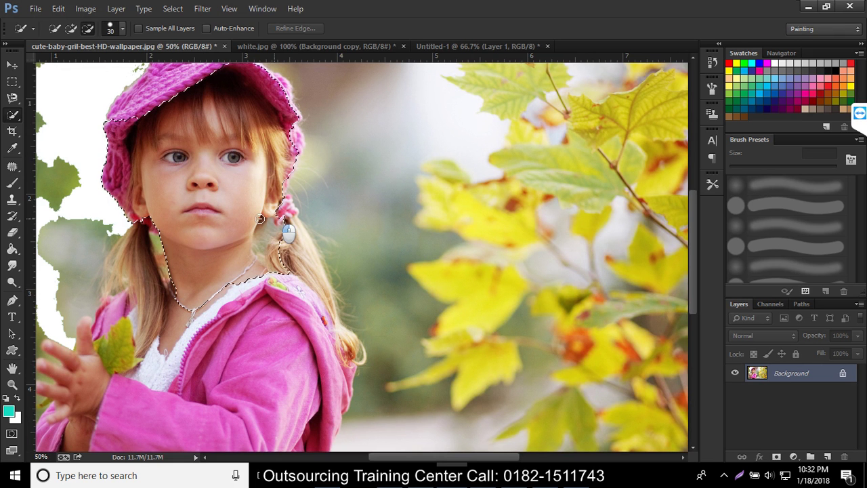
pyautogui.moveTo(171, 120)
pyautogui.mouseDown()
pyautogui.moveTo(184, 66)
pyautogui.moveTo(207, 121)
pyautogui.mouseUp()
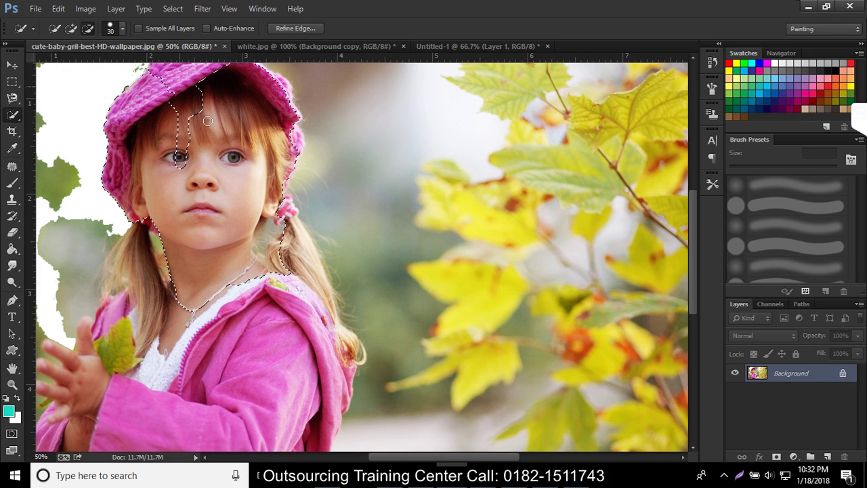
pyautogui.click(18, 67)
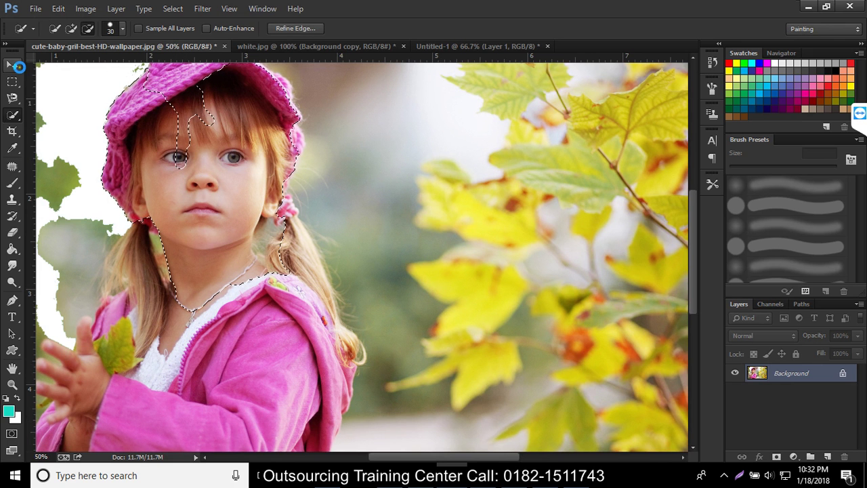
pyautogui.moveTo(198, 170)
pyautogui.mouseDown()
pyautogui.moveTo(499, 170)
pyautogui.moveTo(204, 170)
pyautogui.moveTo(201, 162)
pyautogui.mouseUp()
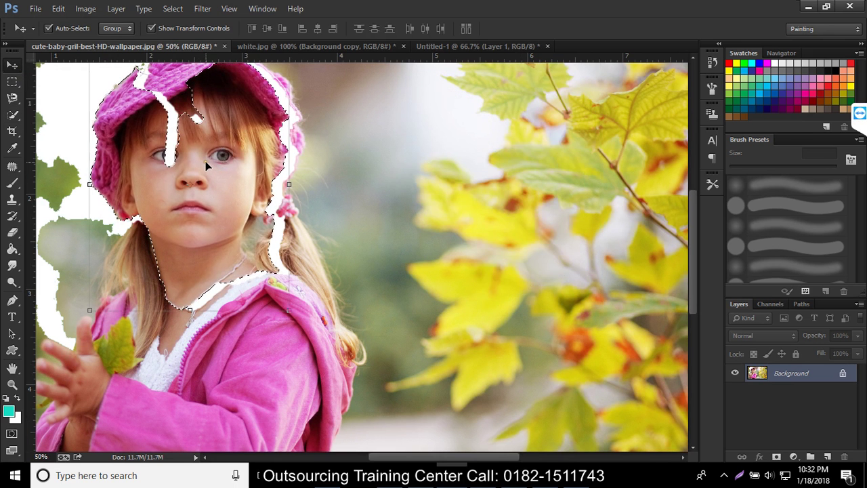
pyautogui.hotkey('ctrl', 'd')
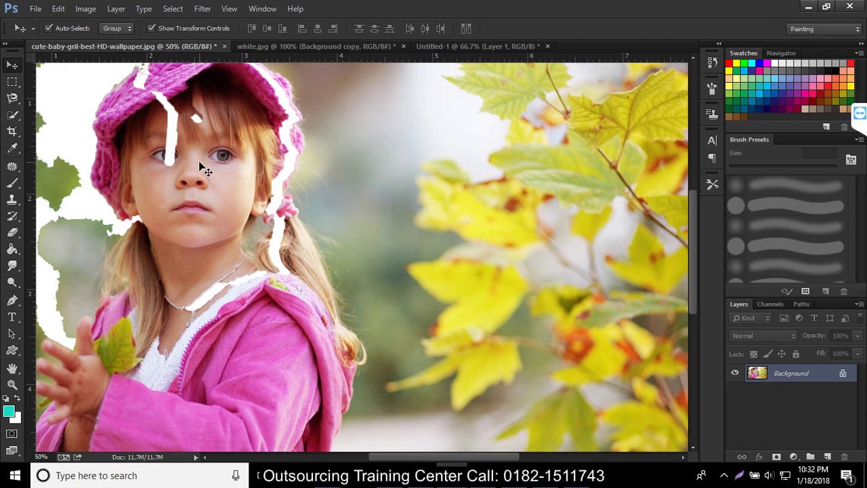
pyautogui.hotkey('ctrl', 'z')
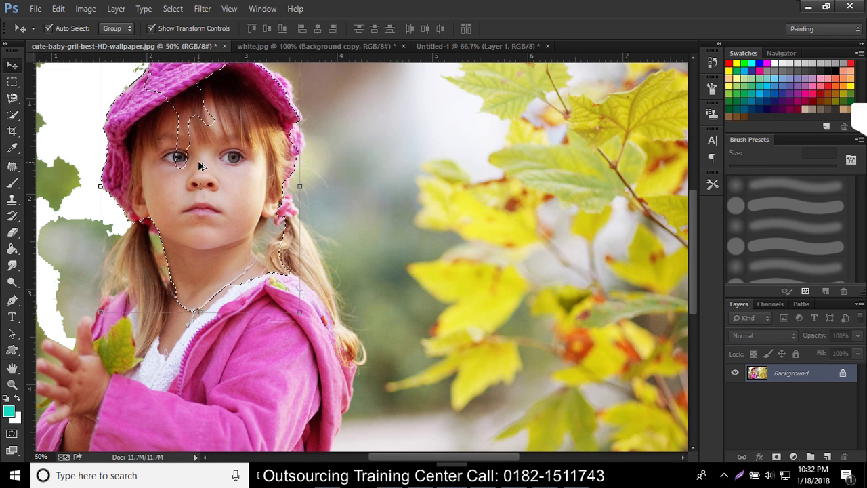
pyautogui.hotkey('ctrl', 'd')
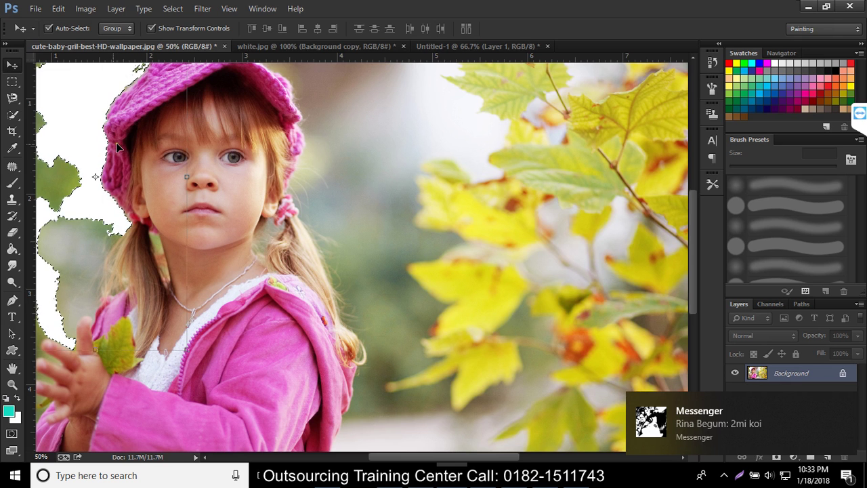
# Switch to the Pen Tool and draw curved anchors over the top and left of the pink hat.
pyautogui.click(12, 115)
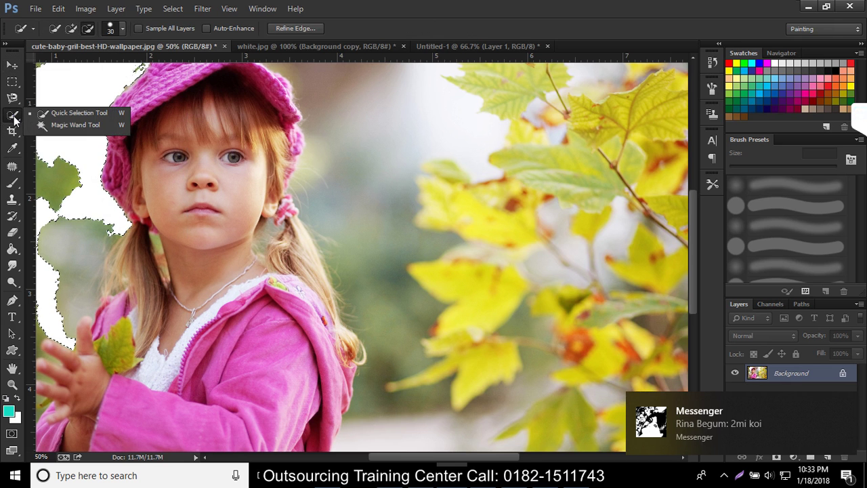
pyautogui.click(77, 129)
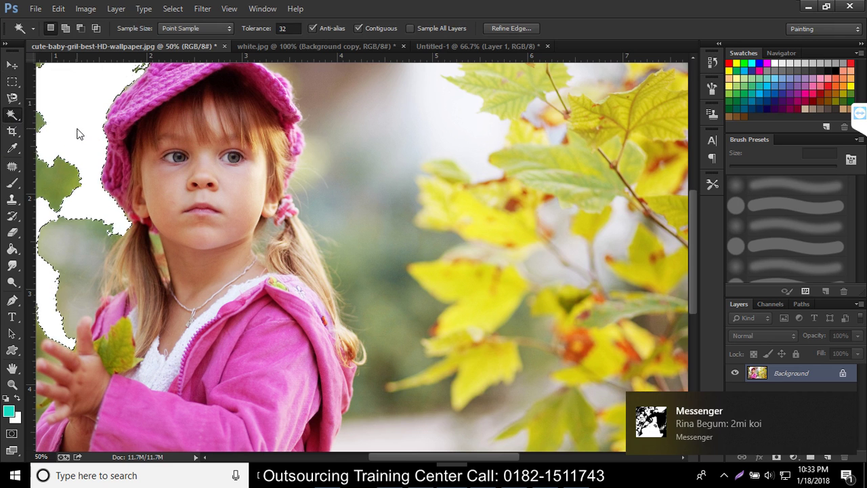
pyautogui.click(12, 301)
pyautogui.rightClick(12, 301)
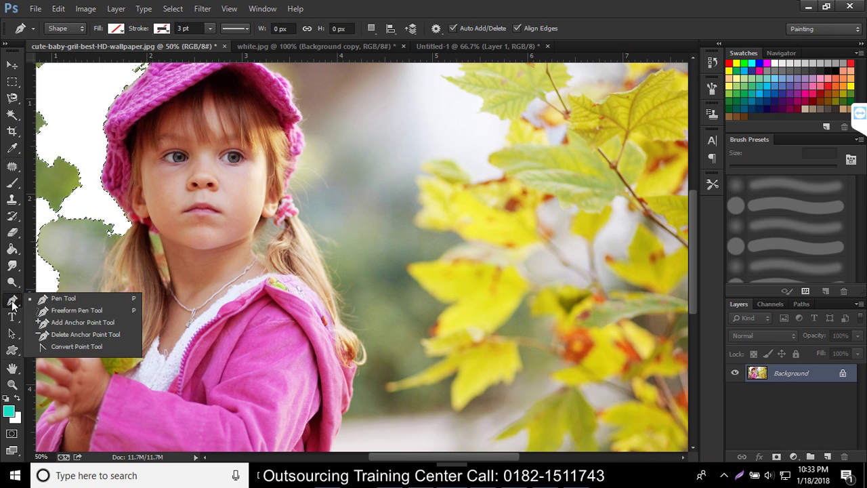
pyautogui.click(61, 299)
pyautogui.moveTo(305, 160); pyautogui.dragTo(288, 95)
pyautogui.moveTo(210, 81); pyautogui.dragTo(179, 77)
pyautogui.click(115, 87)
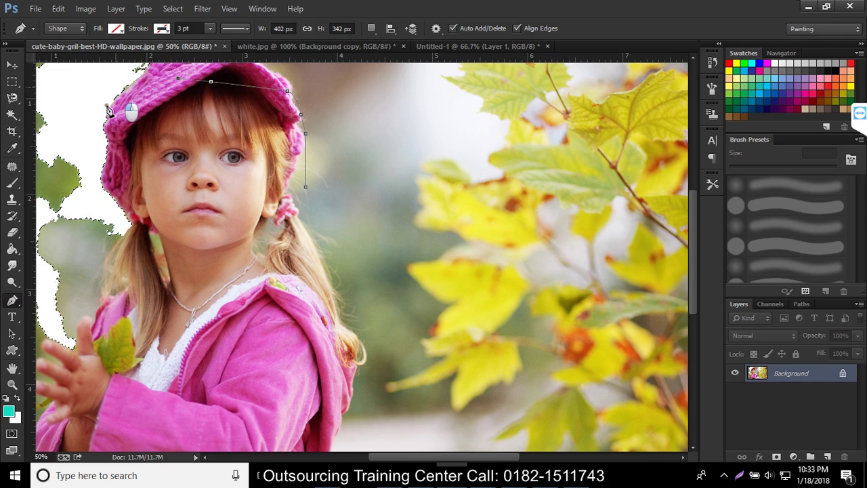
pyautogui.moveTo(102, 146); pyautogui.dragTo(114, 175)
# Close the path down around the jaw and convert it into a selection with Make Selection.
pyautogui.moveTo(138, 222); pyautogui.dragTo(276, 266)
pyautogui.click(305, 188)
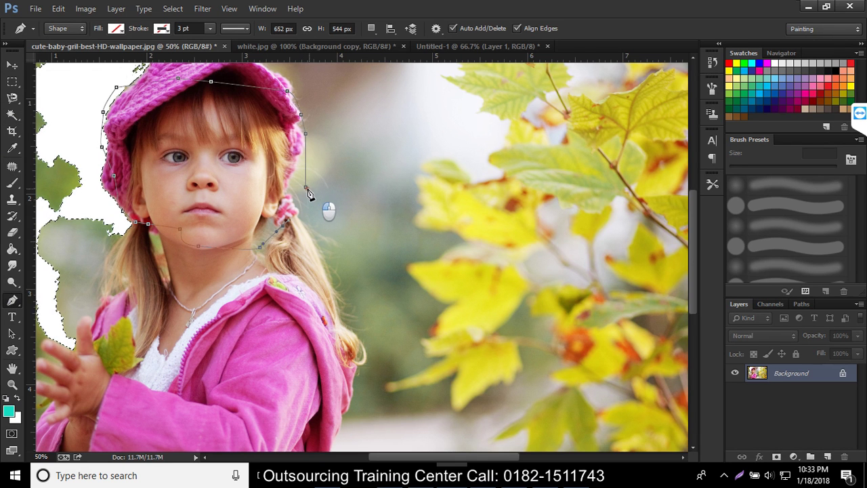
pyautogui.click(308, 194)
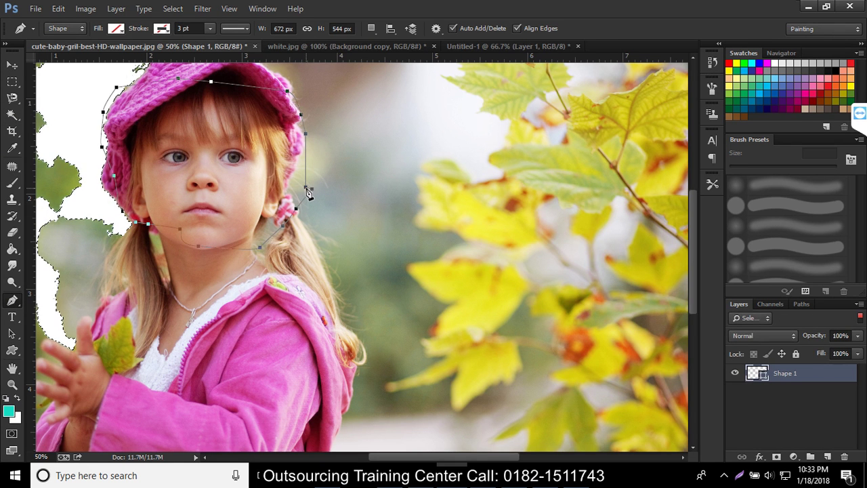
pyautogui.rightClick(186, 134)
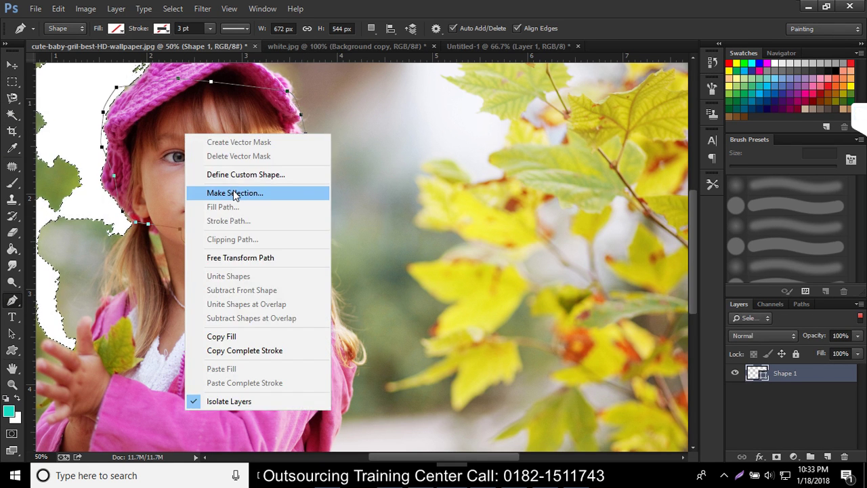
pyautogui.click(234, 193)
pyautogui.click(480, 138)
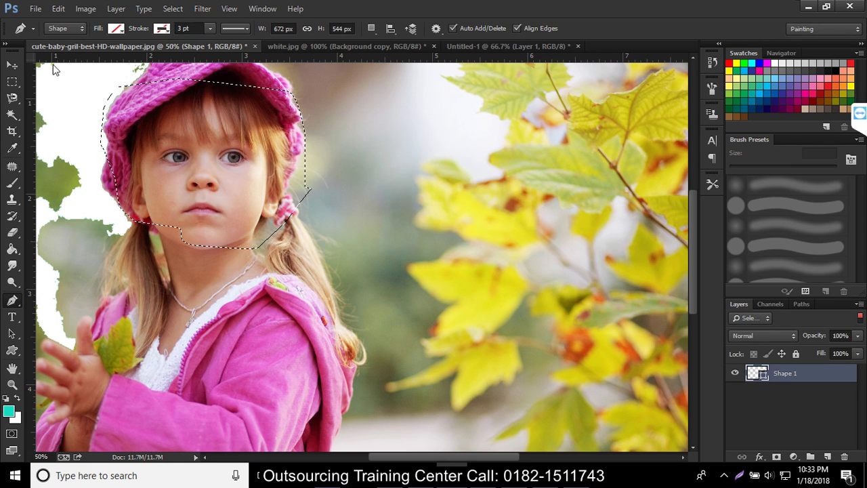
# Move the cut-out face and hat into Untitled-1 as a new layer, then return to the photo.
pyautogui.click(11, 64)
pyautogui.moveTo(172, 145)
pyautogui.mouseDown()
pyautogui.moveTo(492, 112)
pyautogui.moveTo(494, 47)
pyautogui.moveTo(449, 169)
pyautogui.mouseUp()
pyautogui.moveTo(502, 206); pyautogui.dragTo(313, 198)
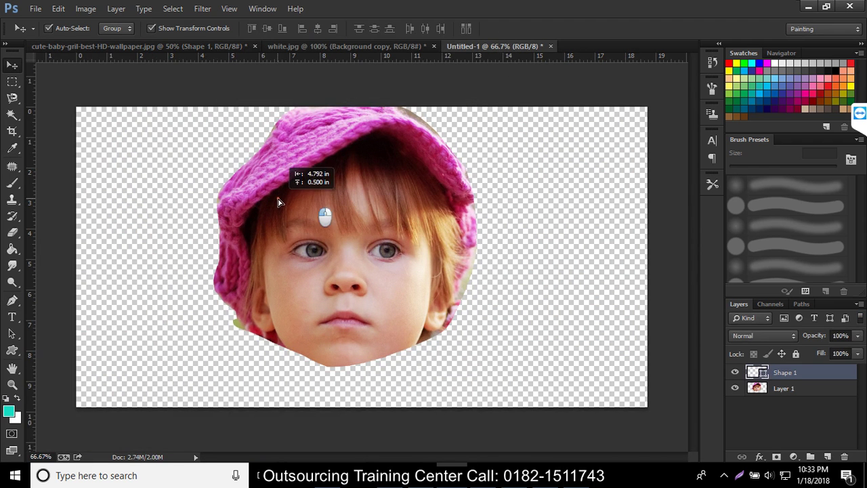
pyautogui.click(68, 46)
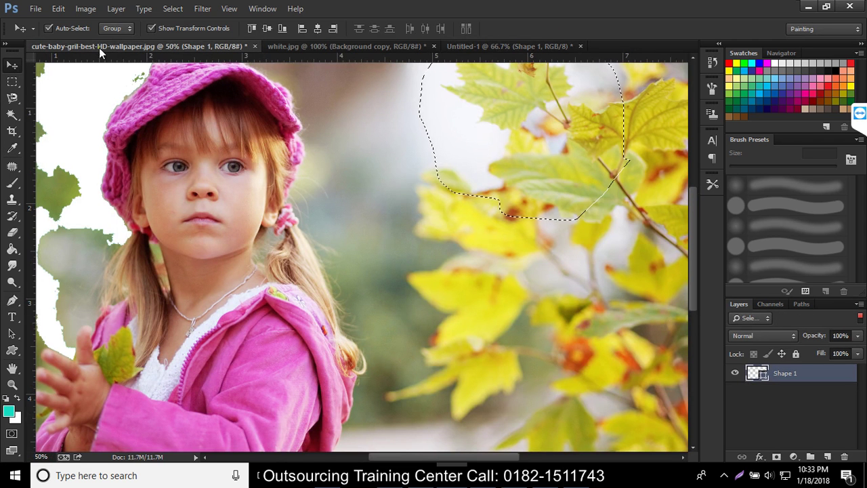